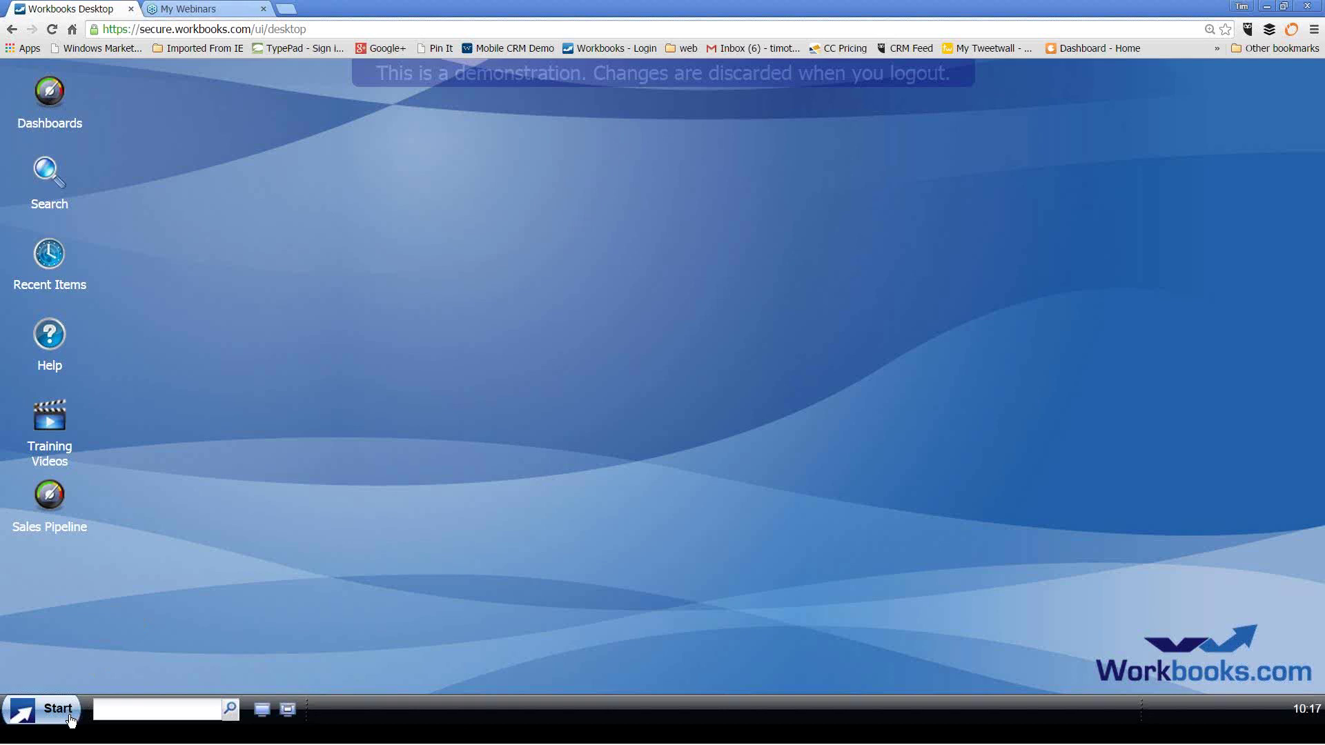
click(72, 720)
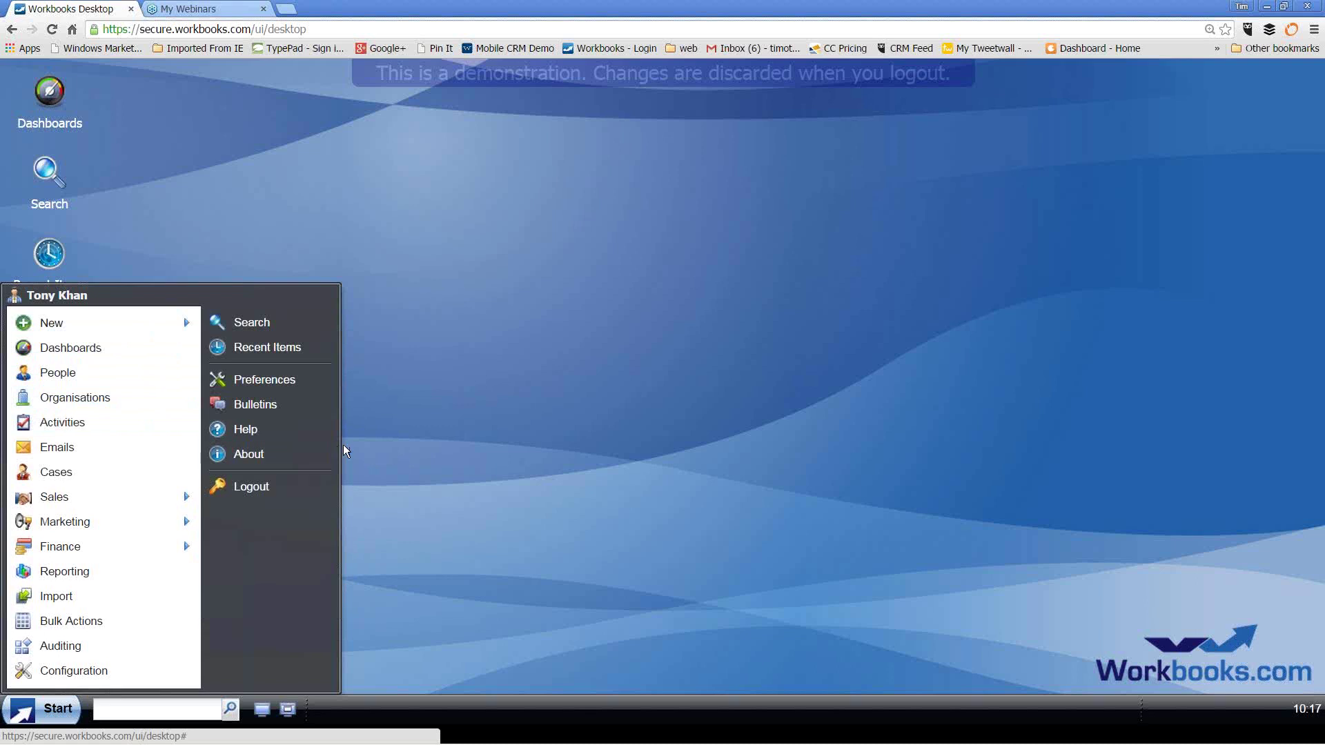
click(402, 460)
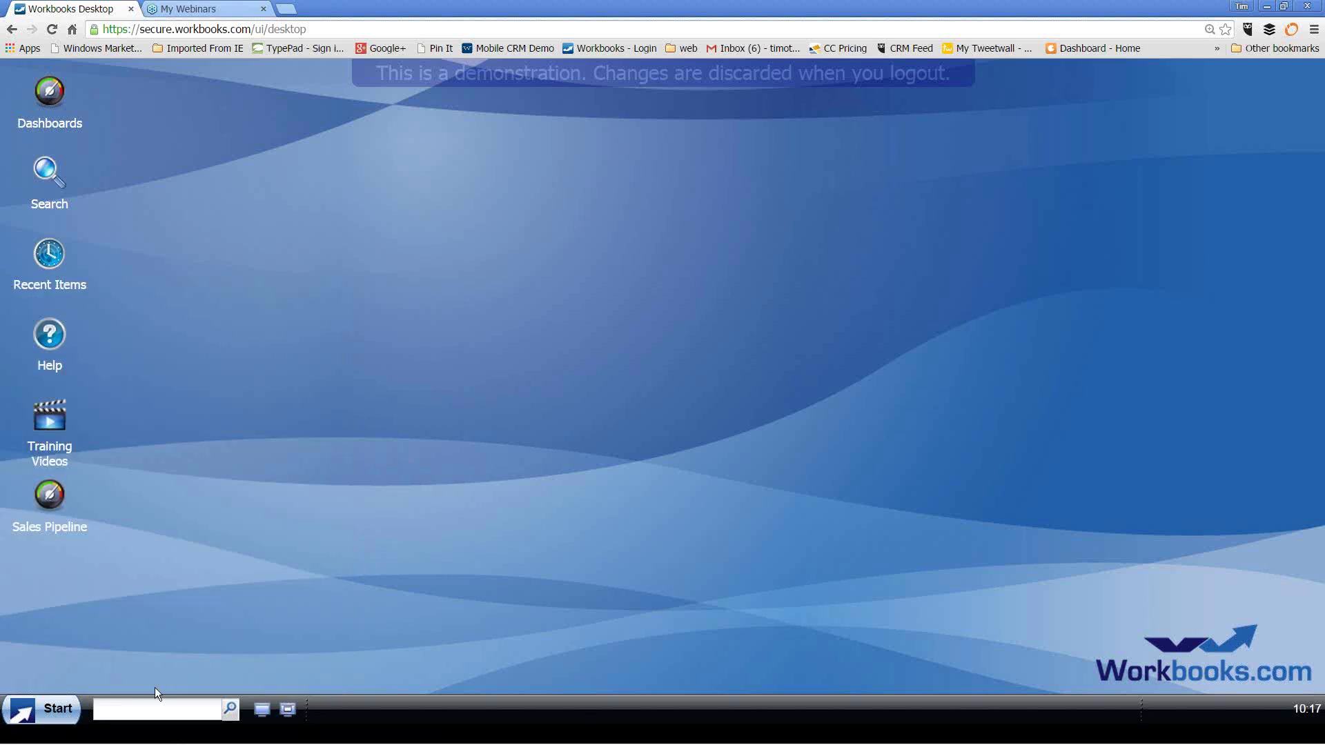
click(145, 709)
Step: Open the list of all people and the record of the contact employed by Atlantic Computer Services
click(67, 715)
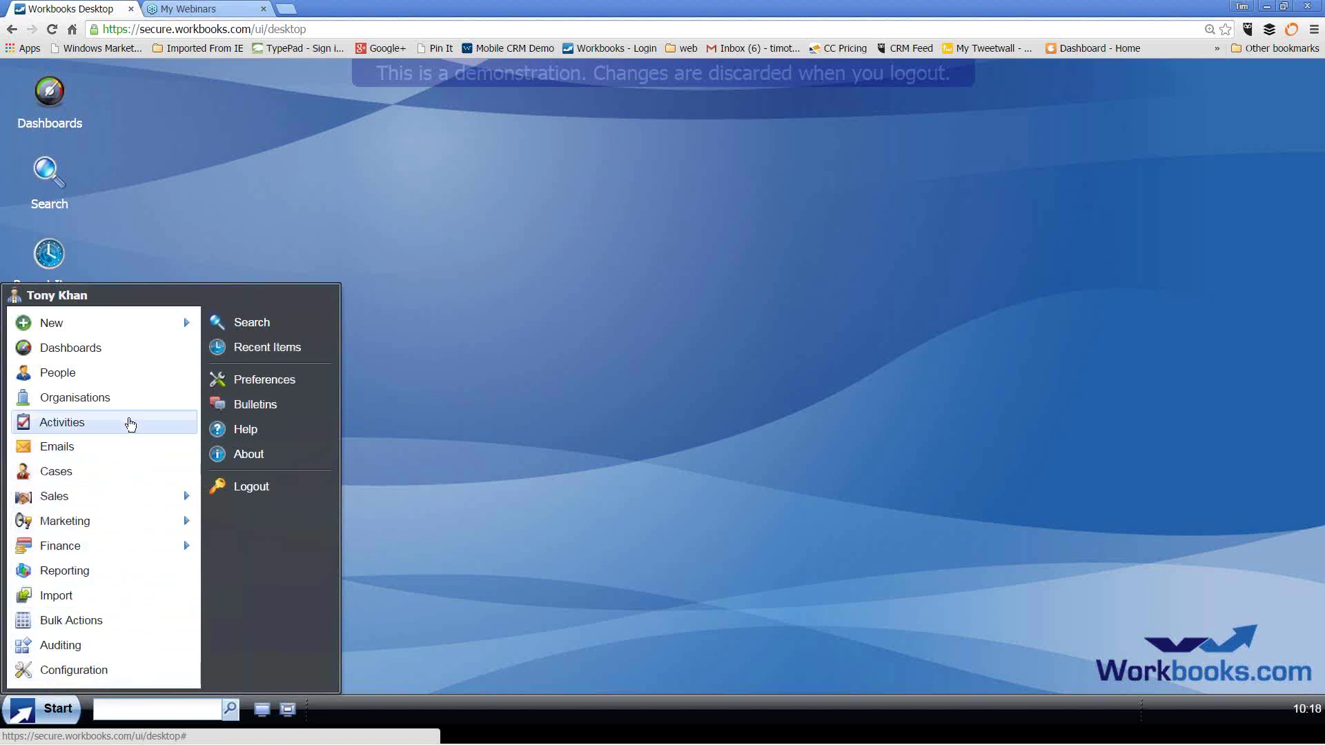
click(130, 377)
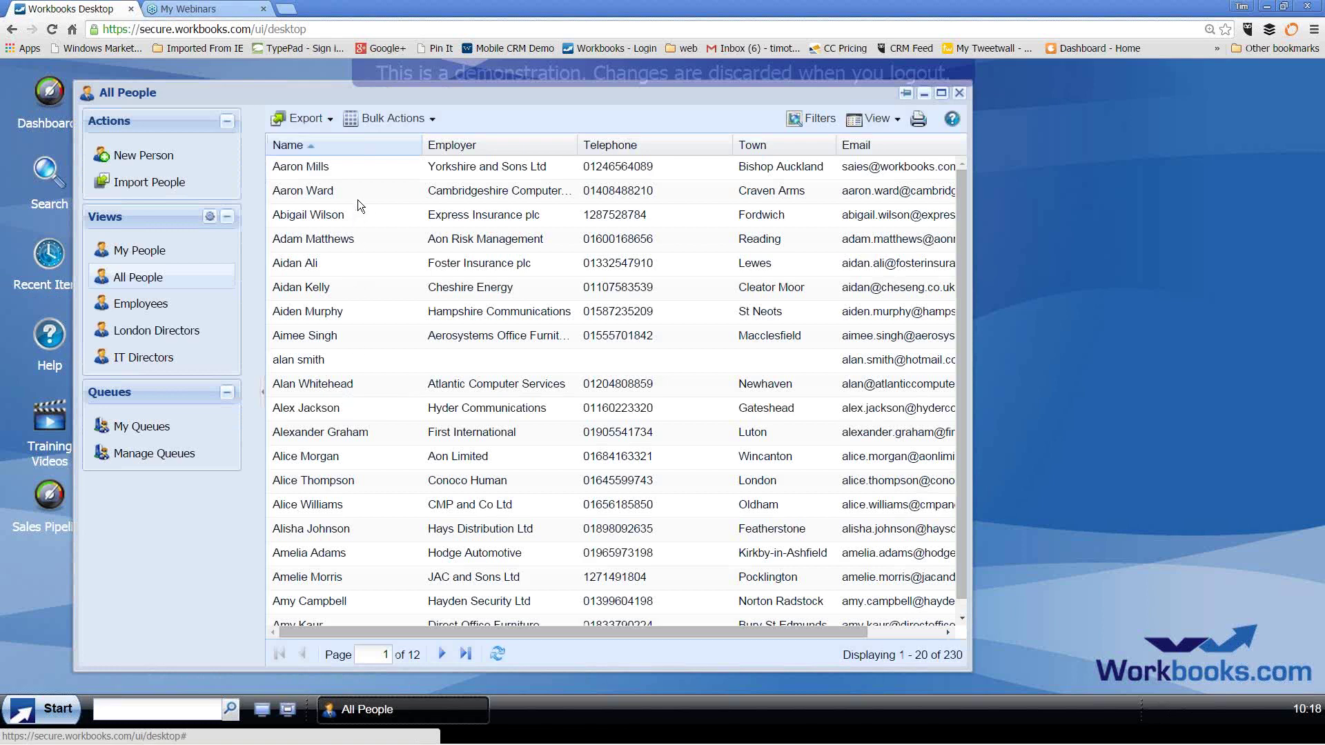
drag(351, 96, 354, 98)
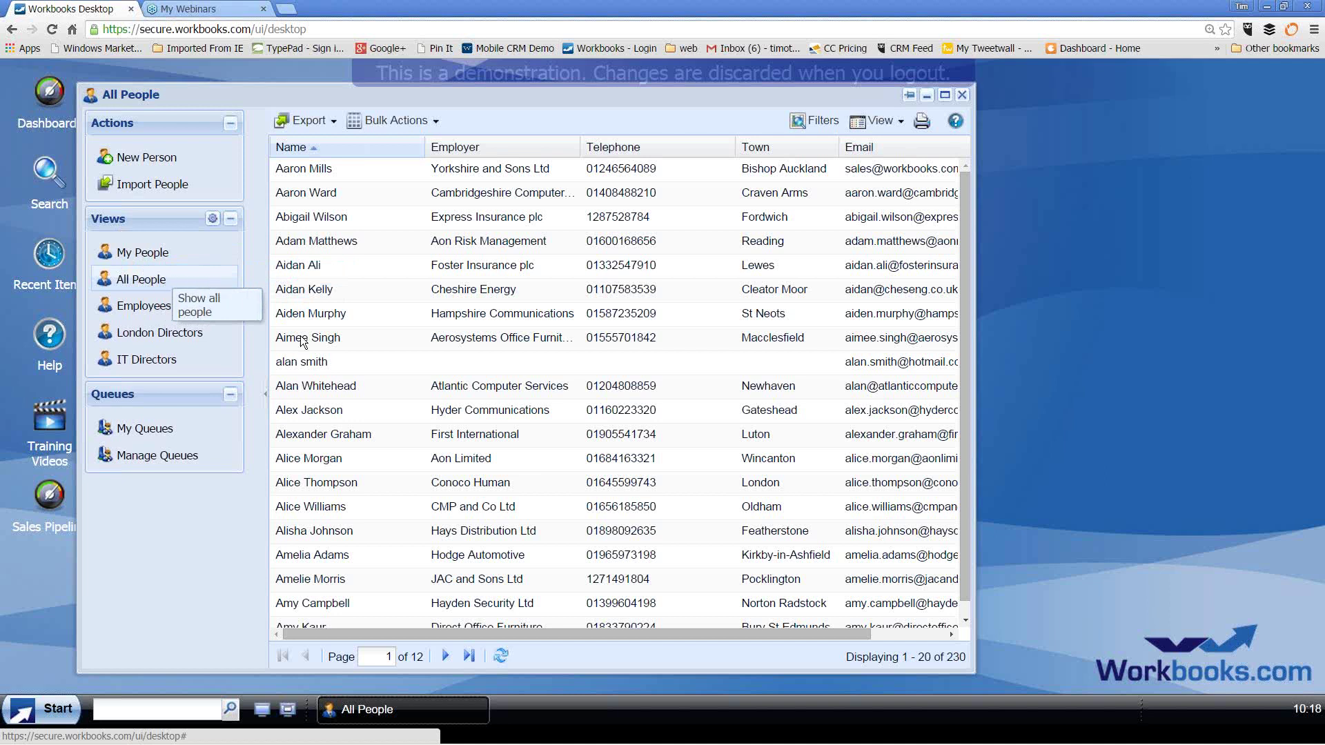
click(337, 389)
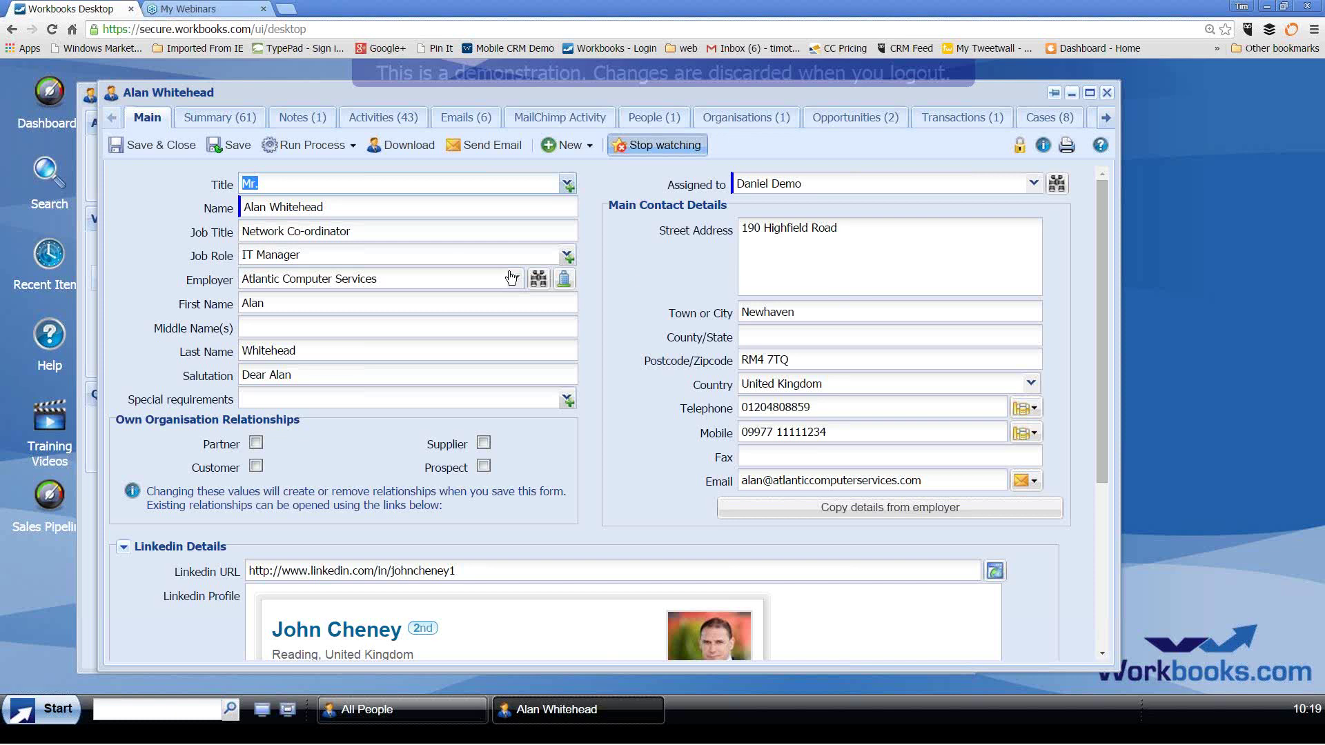
Step: Examine the contact's main details down to the LinkedIn profile and portal access, and return to the beginning of the form
scroll(1099, 303, down, 1)
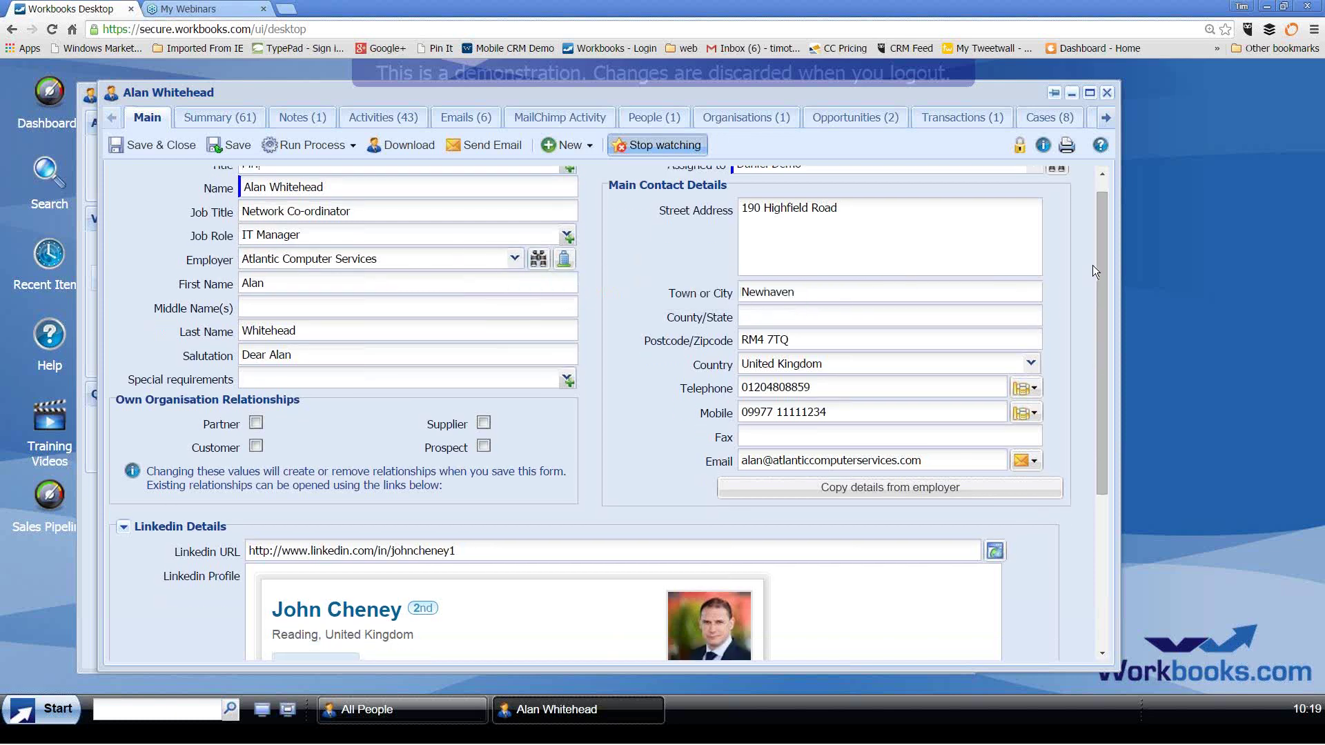
drag(1099, 257, 1099, 243)
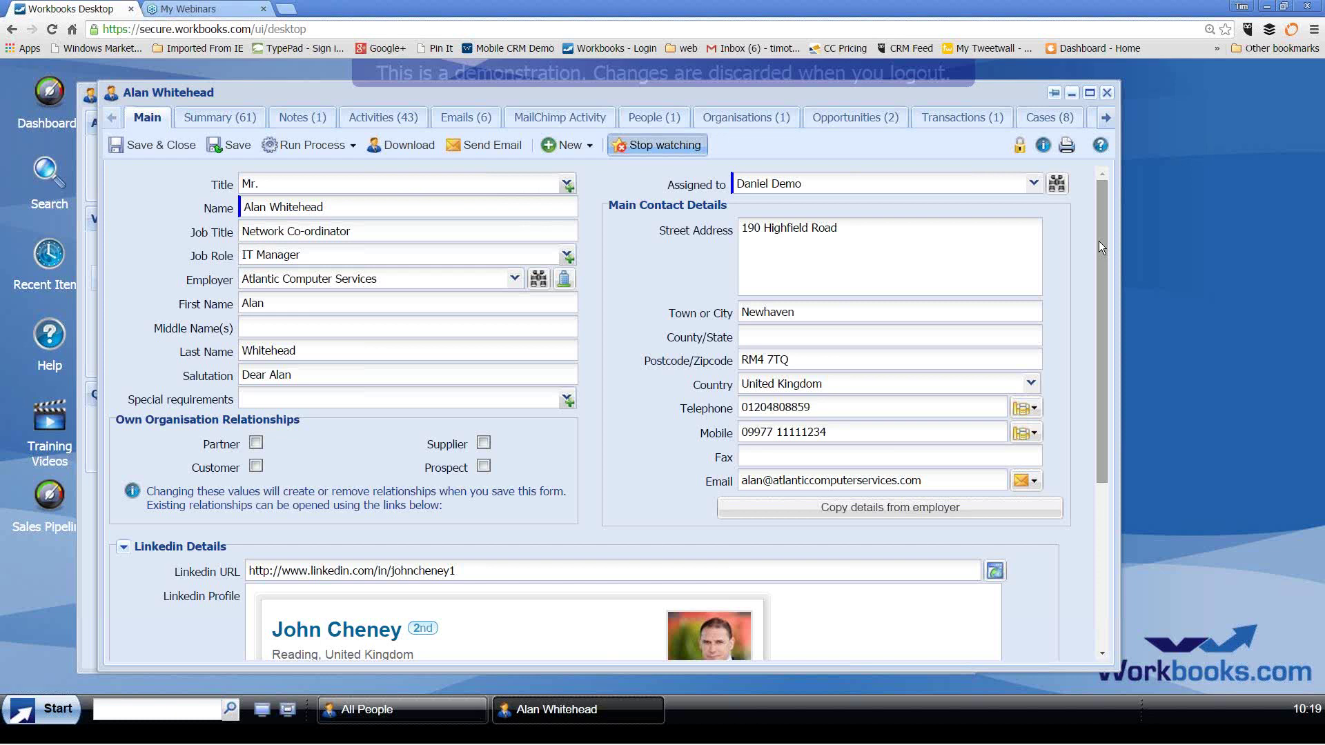
drag(1102, 247, 1085, 415)
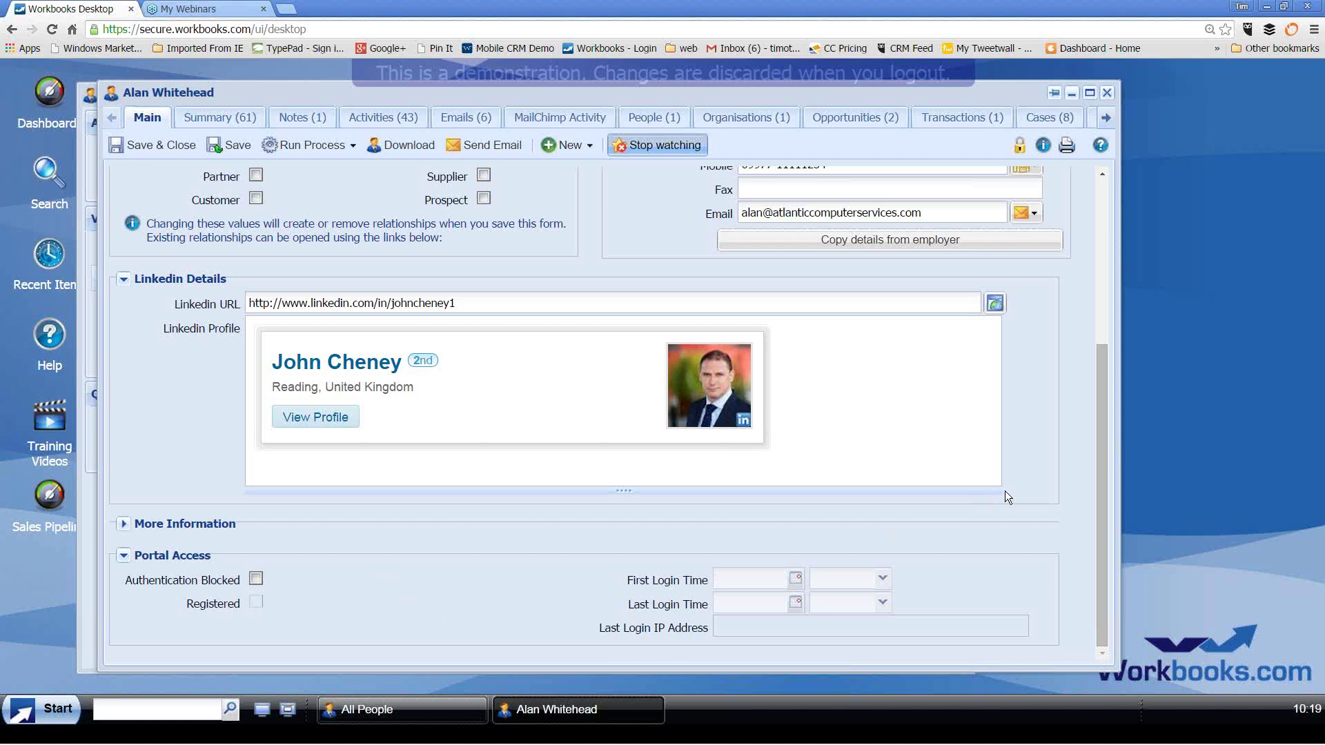
drag(1103, 428, 1103, 255)
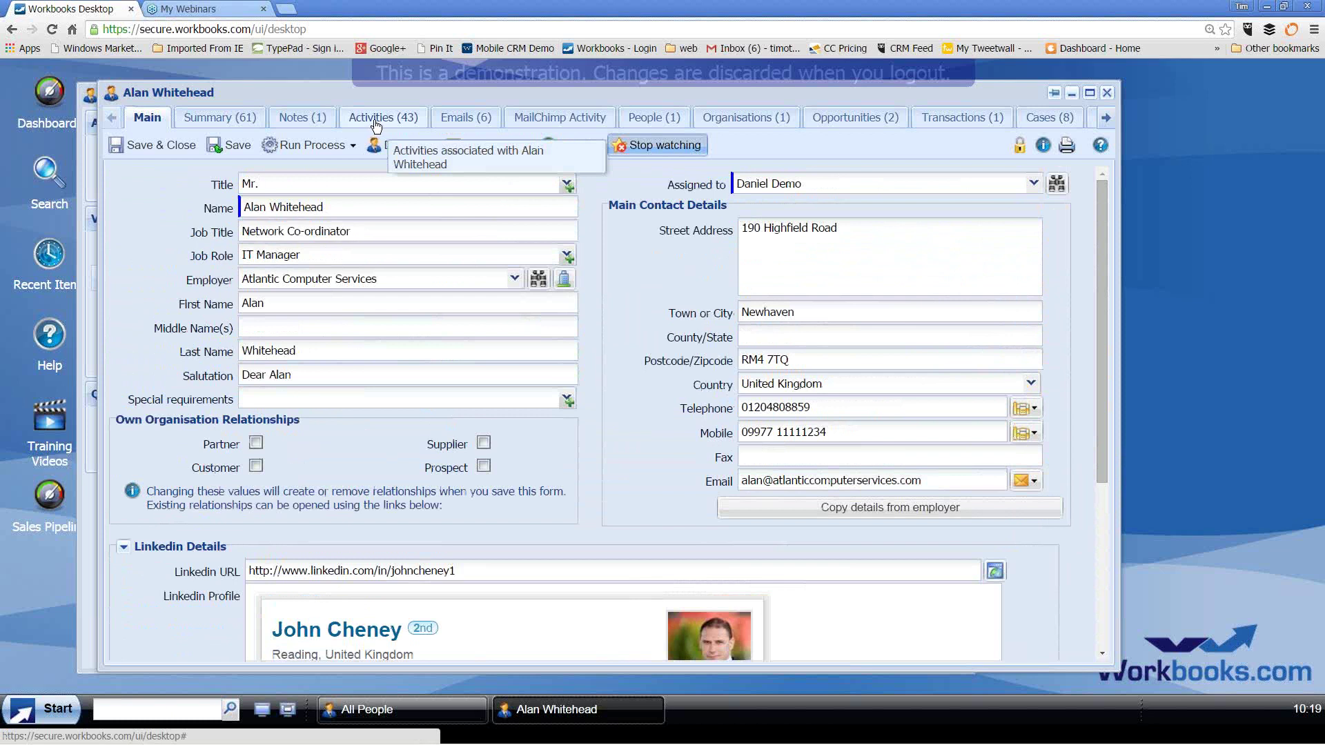
Step: Review the contact's notes and activities, including the types of activity that can be scheduled
click(316, 118)
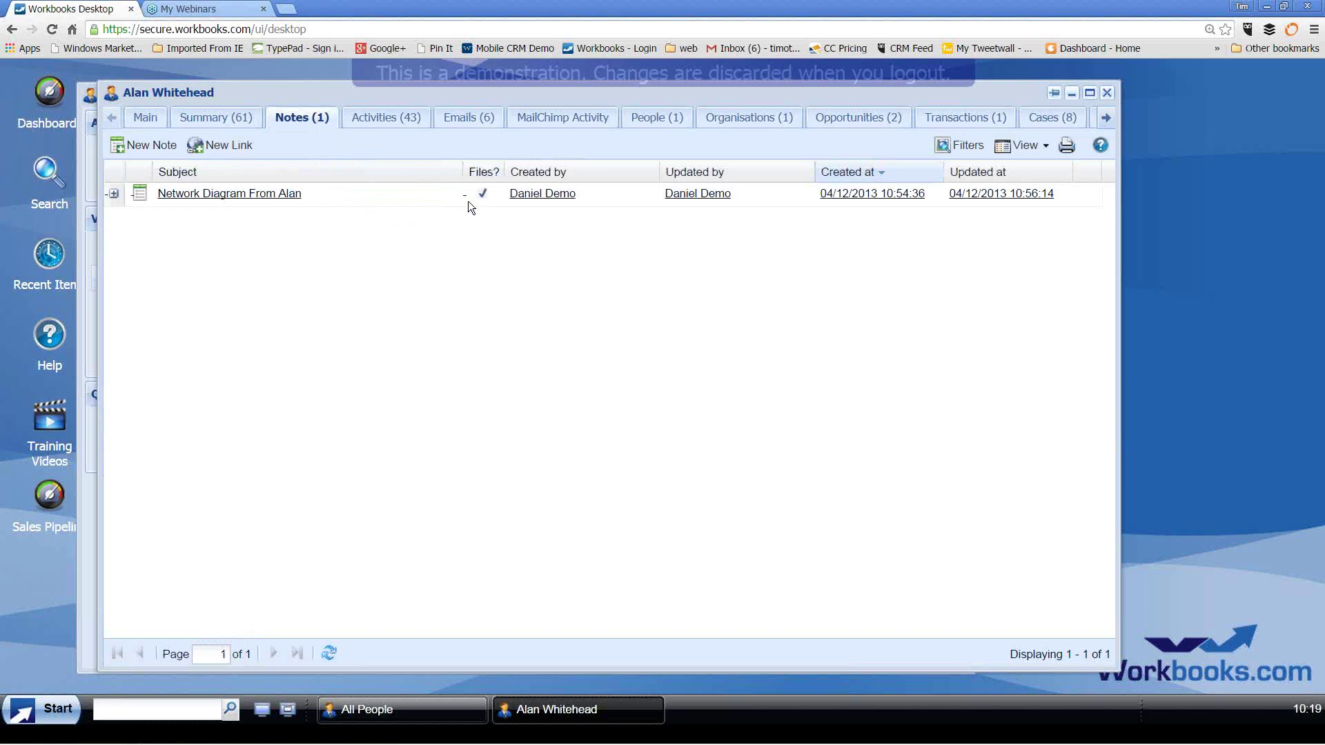
click(375, 119)
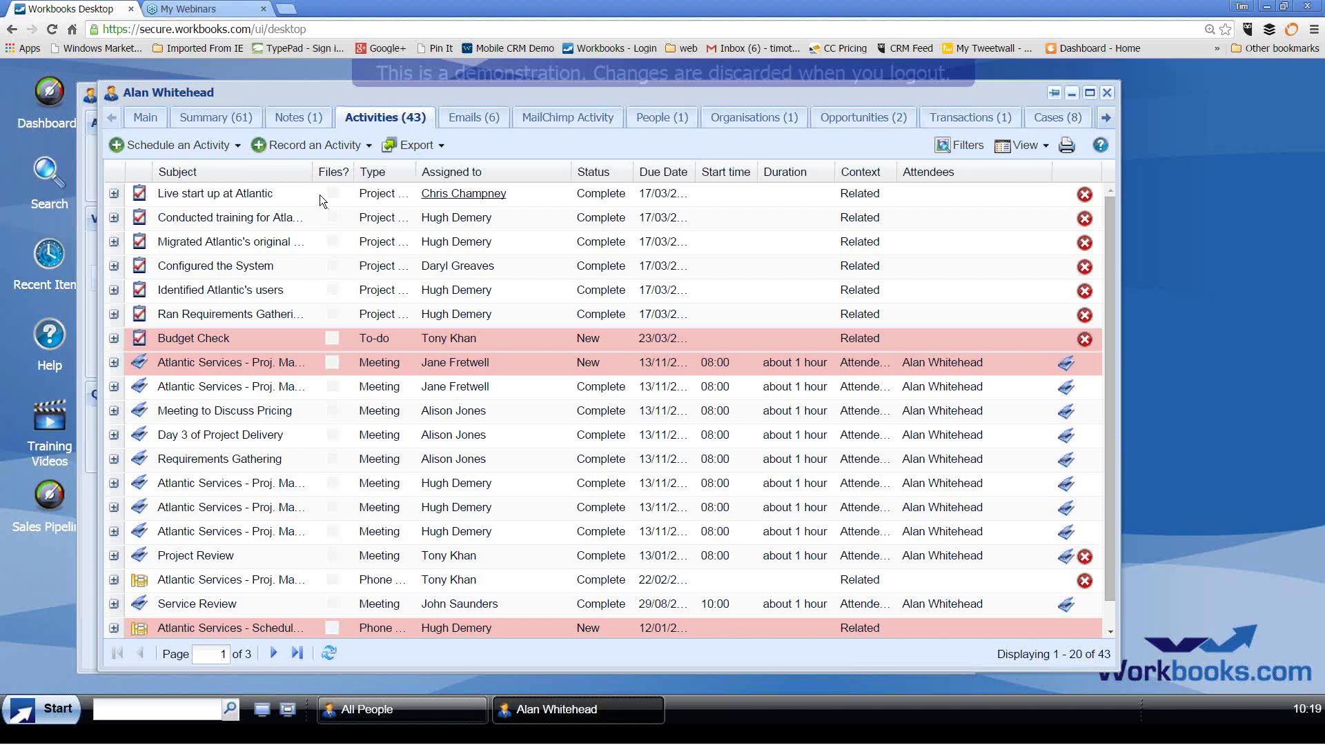
click(214, 148)
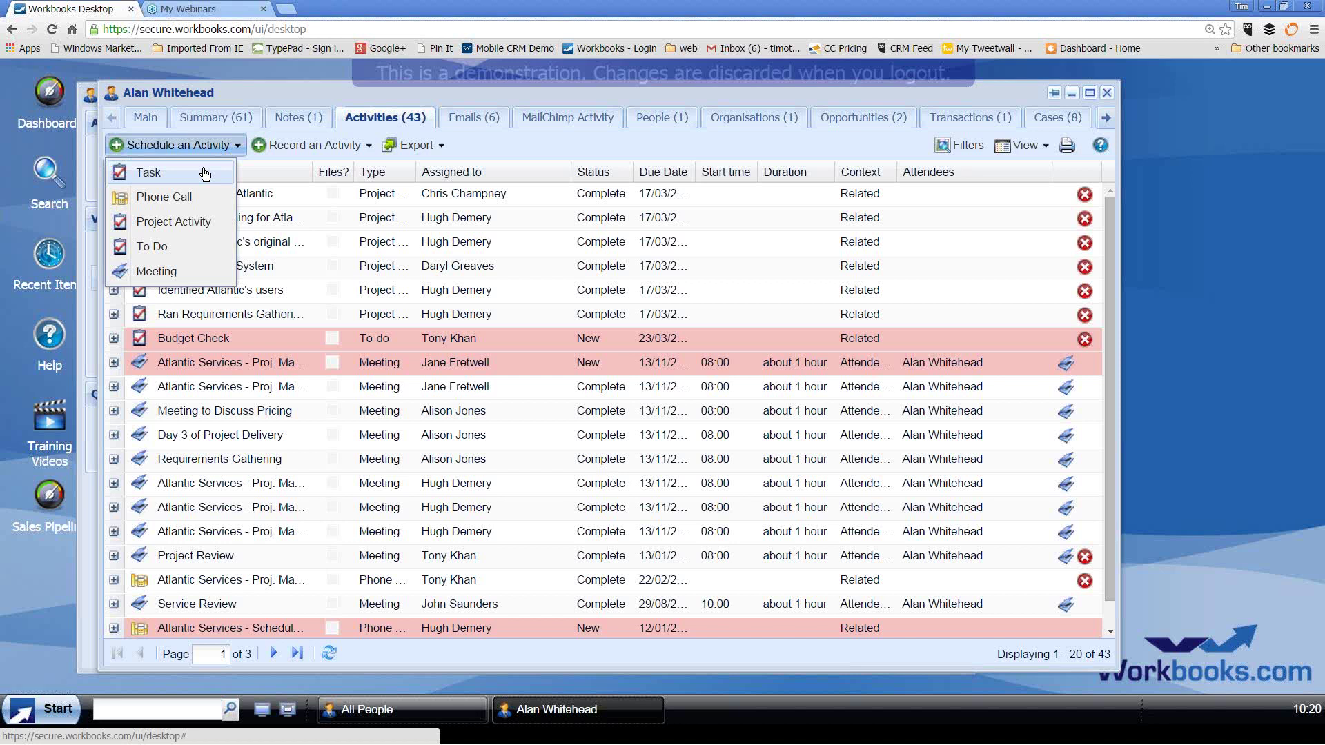
click(495, 143)
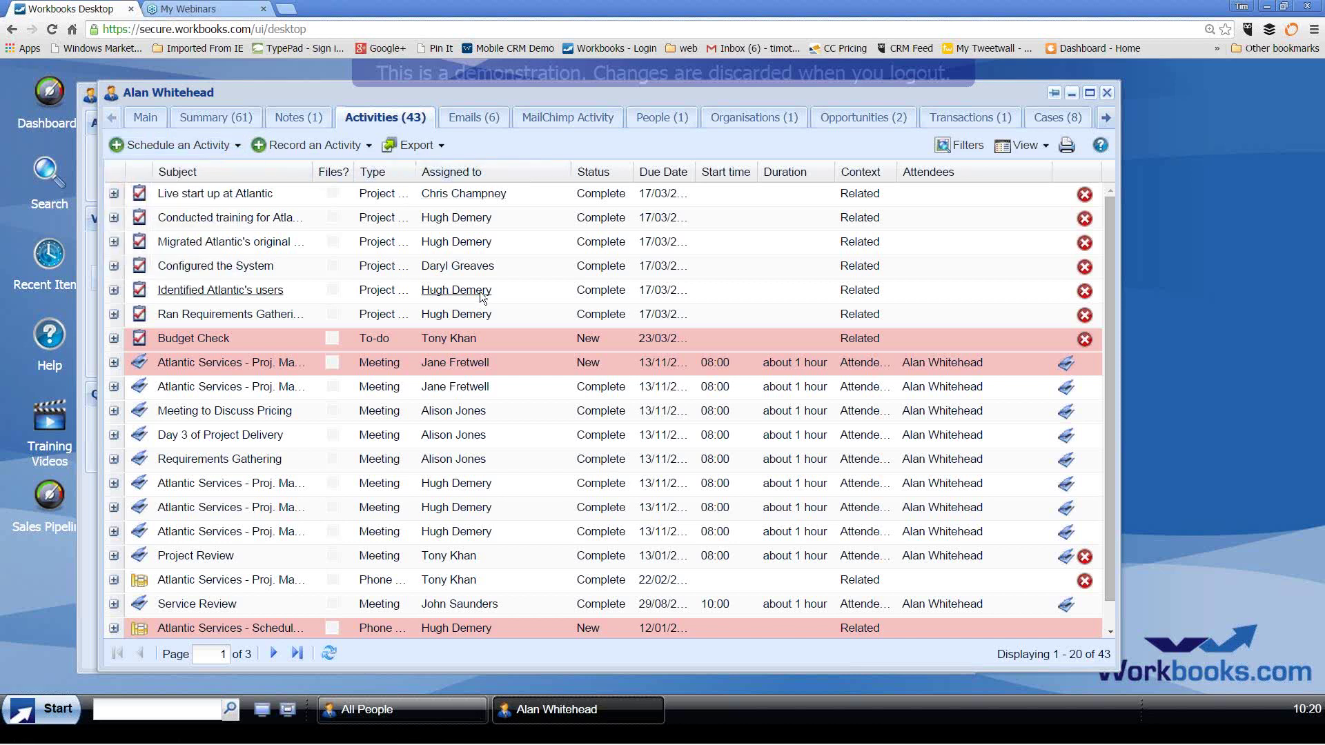
Step: Review the contact's emails and open the Atlantic Computer Services Consultancy Opportunity from the contact's opportunities
click(469, 118)
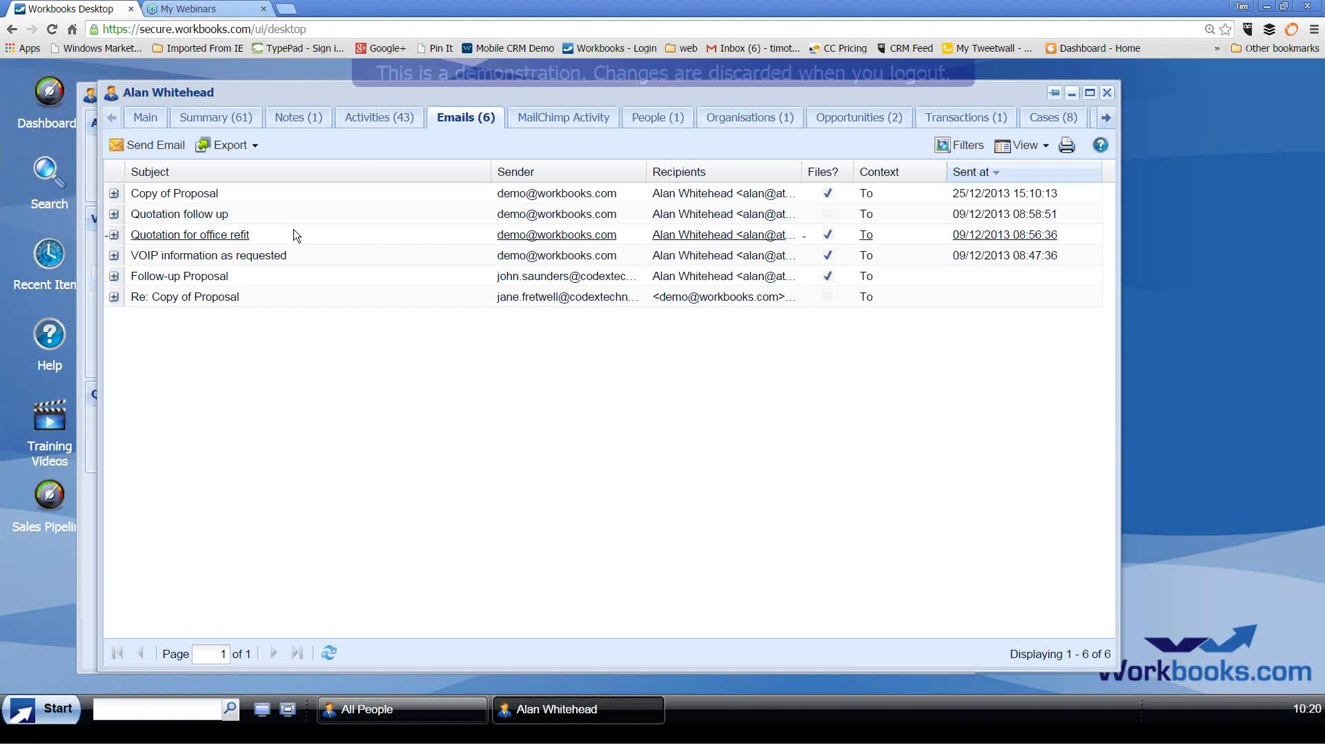
click(846, 118)
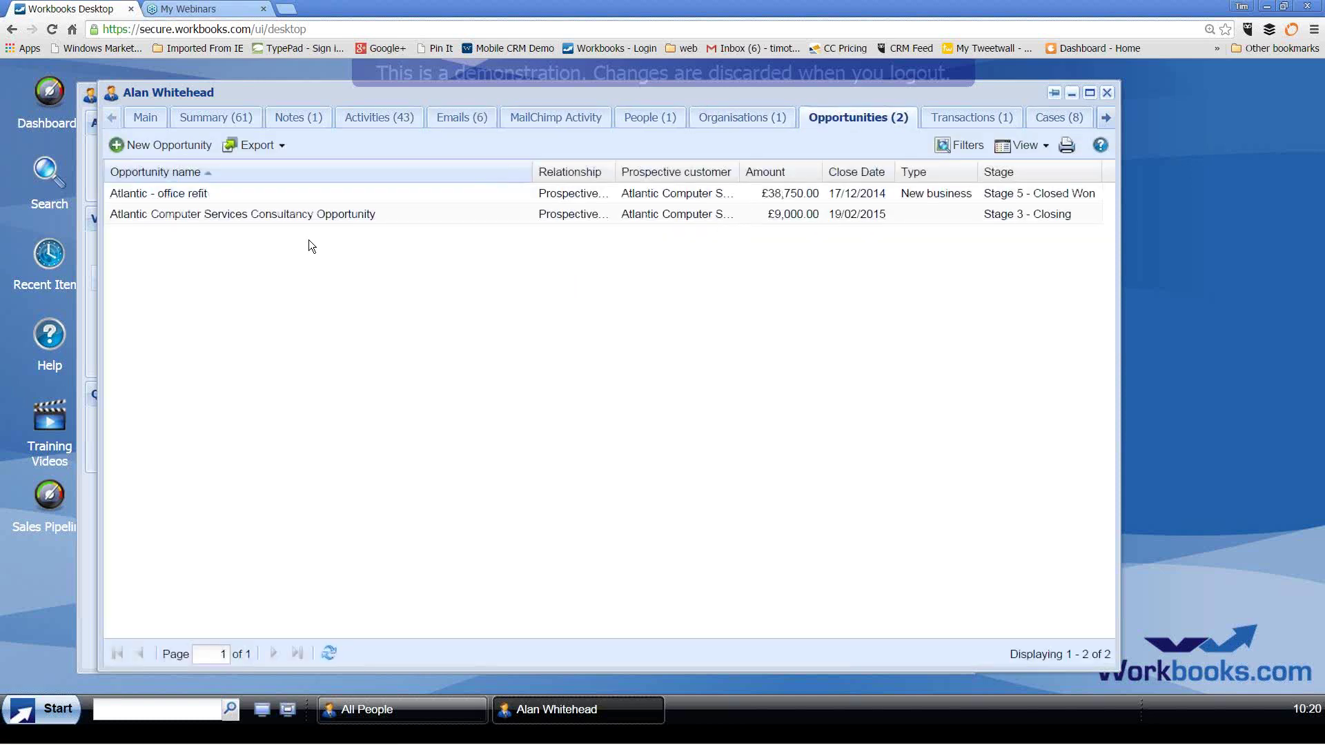
click(304, 216)
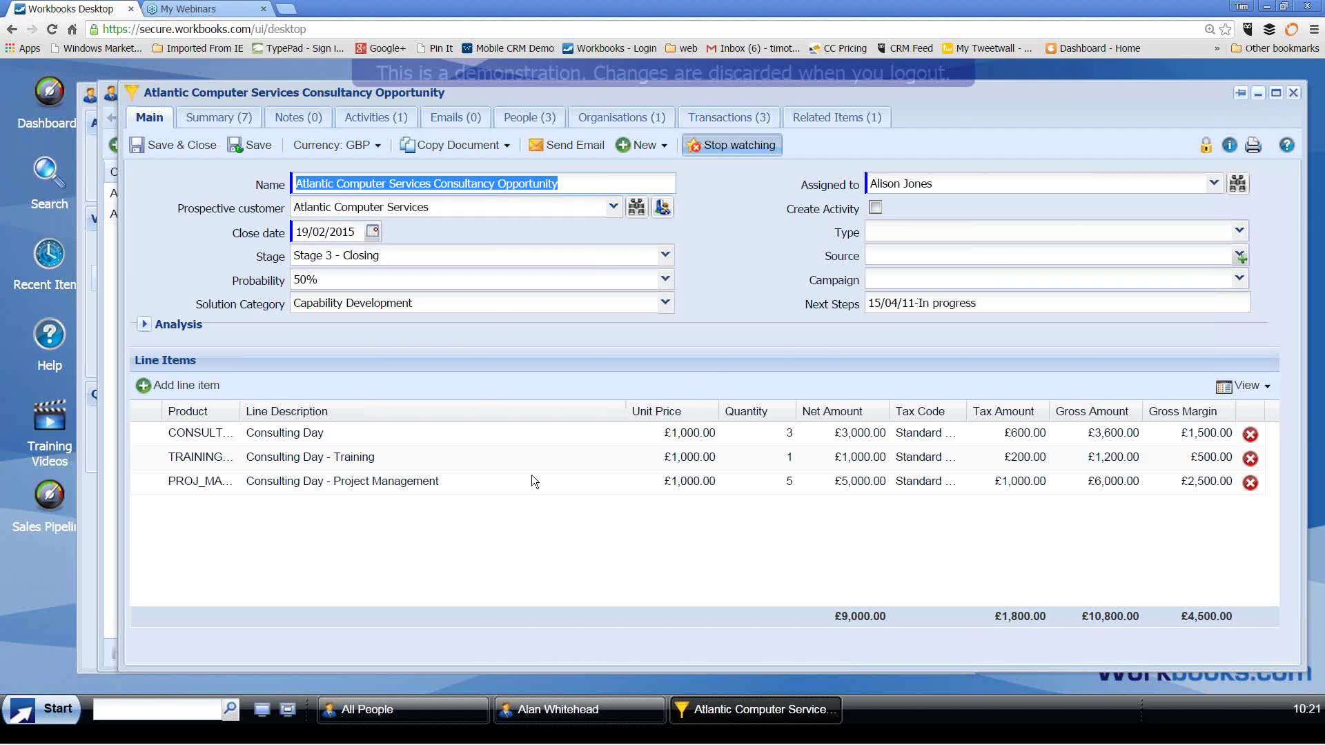
Step: Minimise all windows and open the Workbooks MailChimp campaign from the active marketing campaigns
click(263, 710)
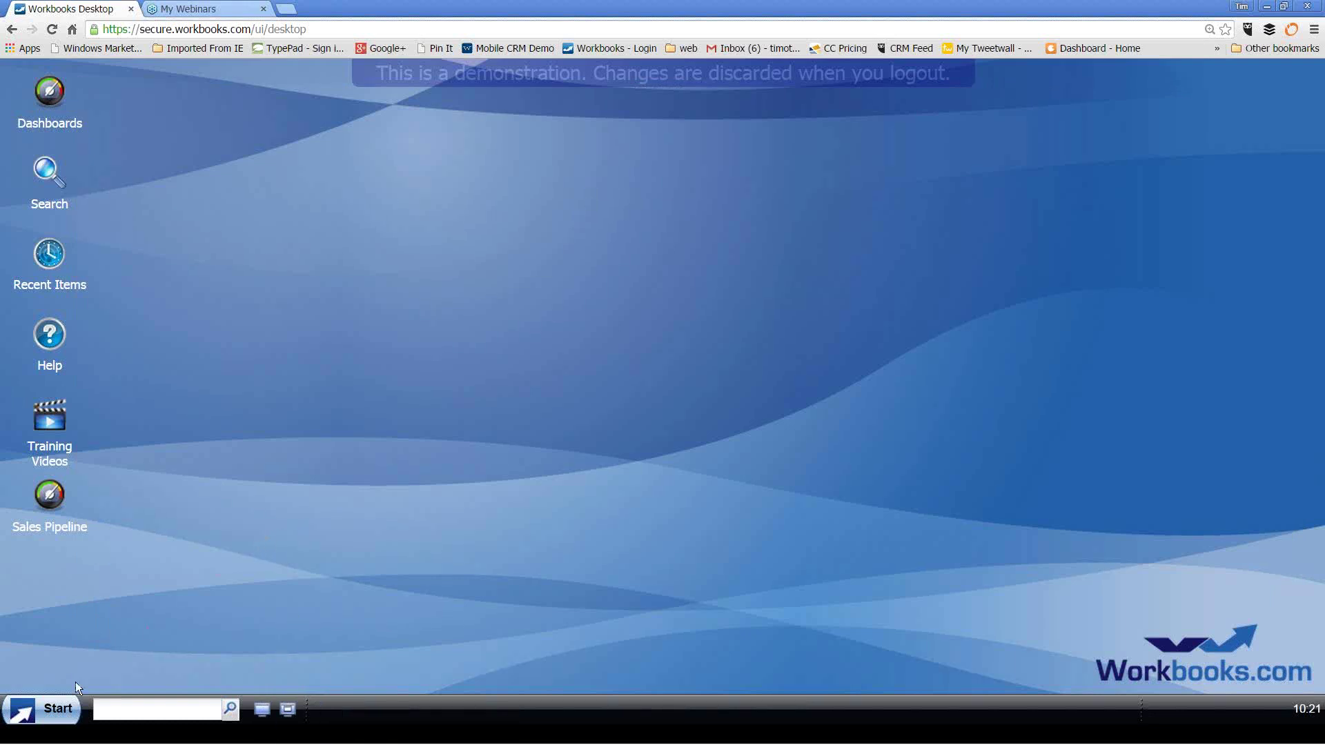
click(61, 715)
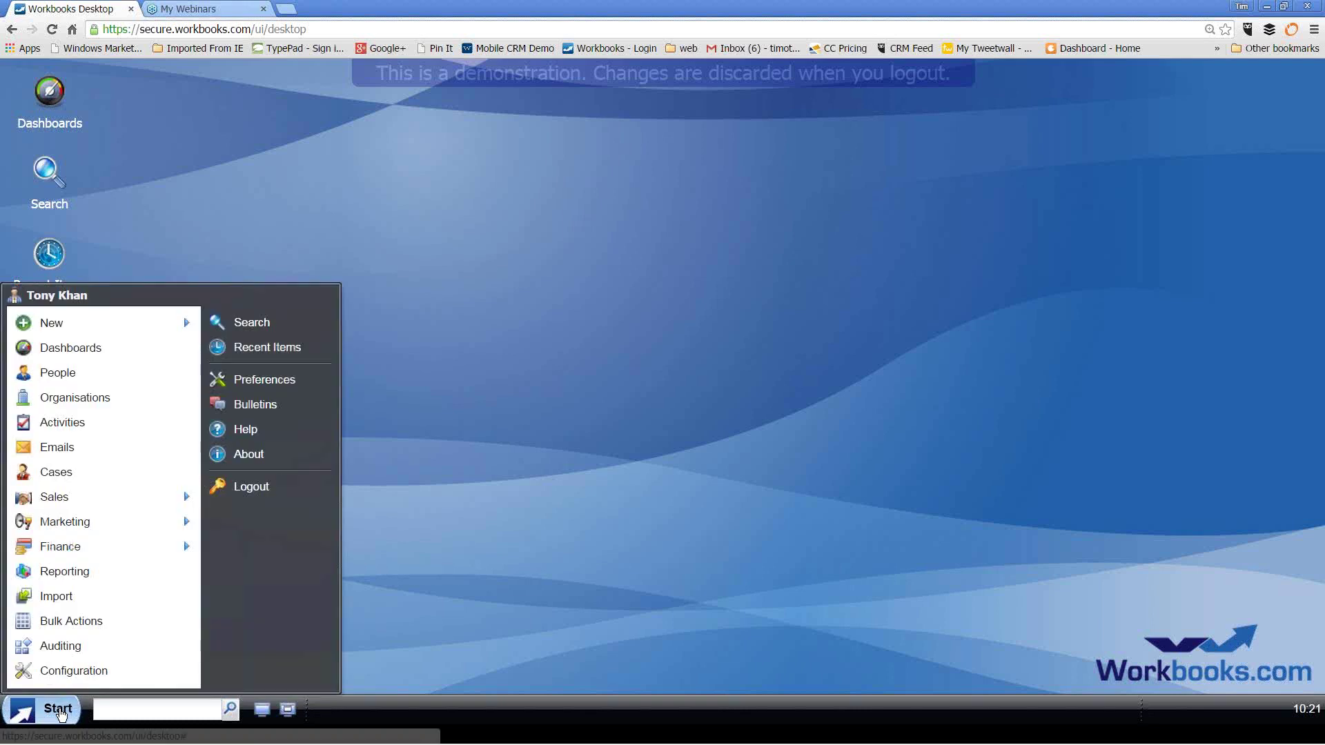
mouse_move(88, 526)
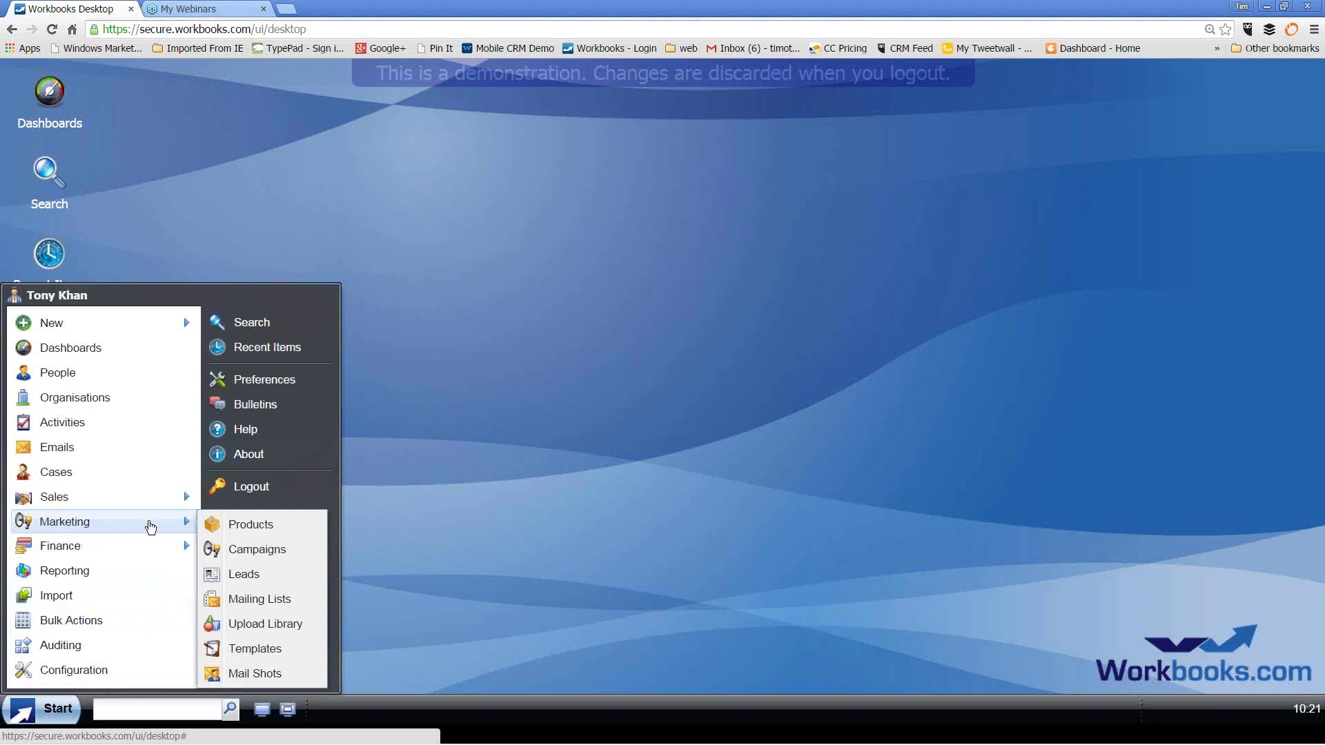
click(289, 552)
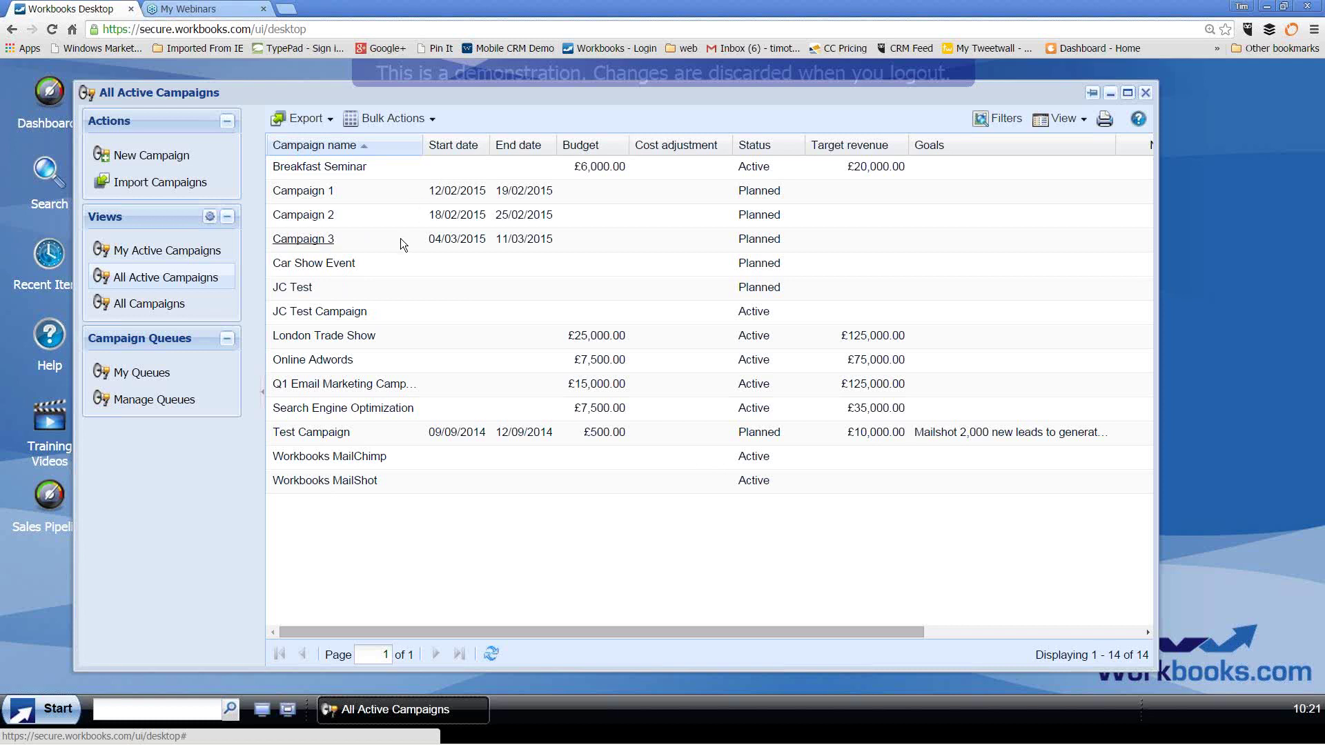
click(352, 459)
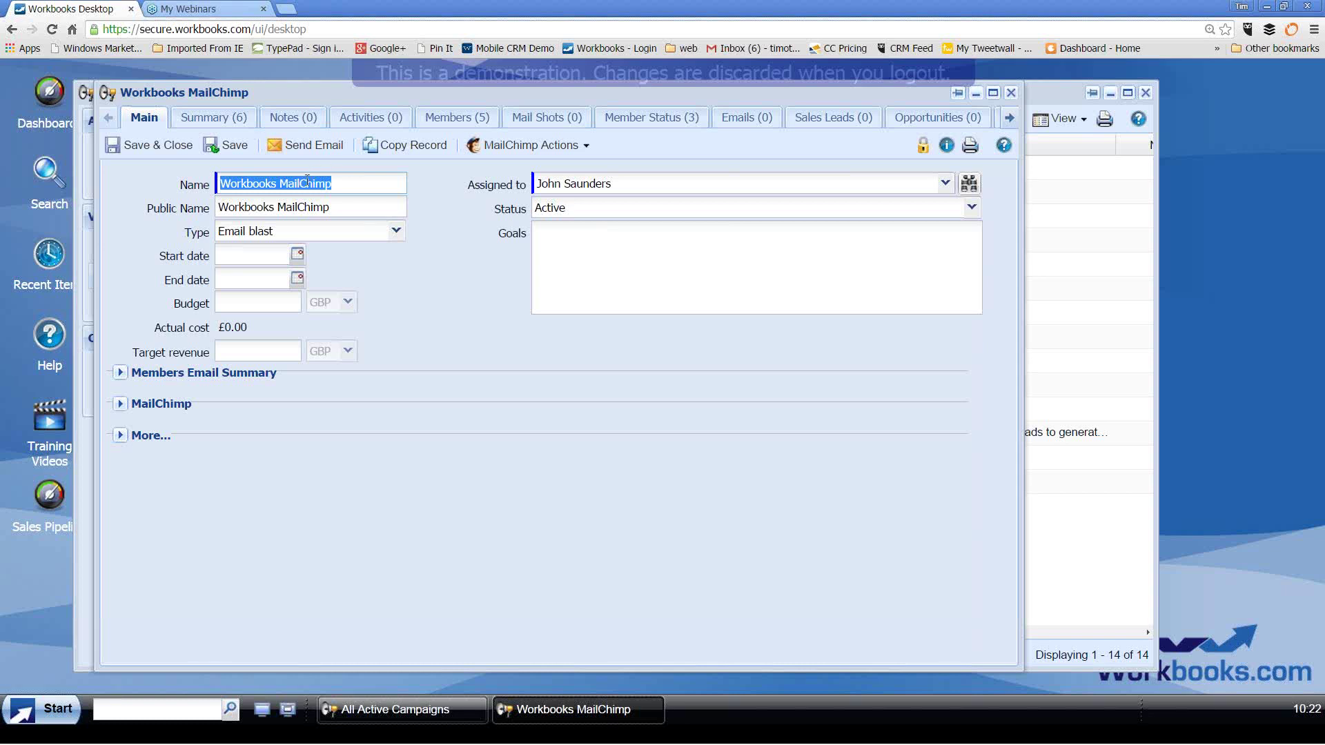
Step: Set the campaign's start date to 27/03/2015 and expand its MailChimp section
click(297, 257)
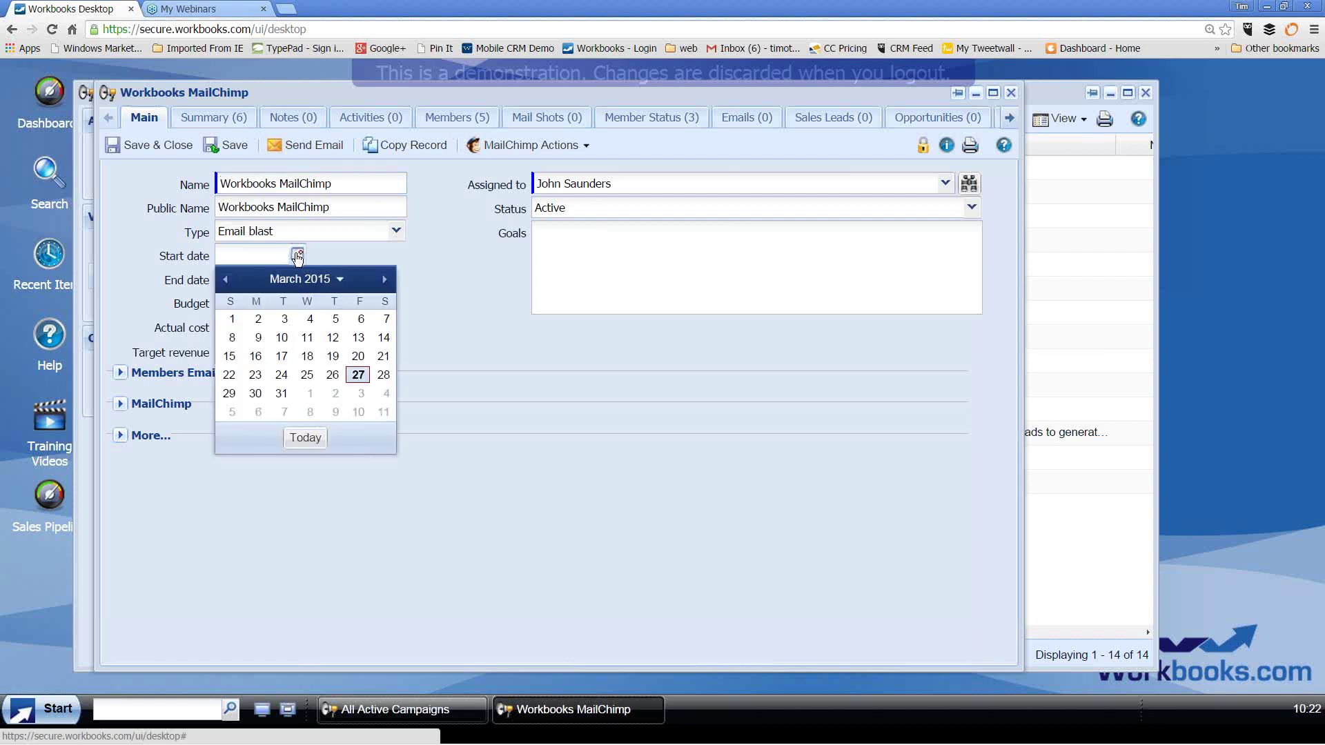
click(356, 377)
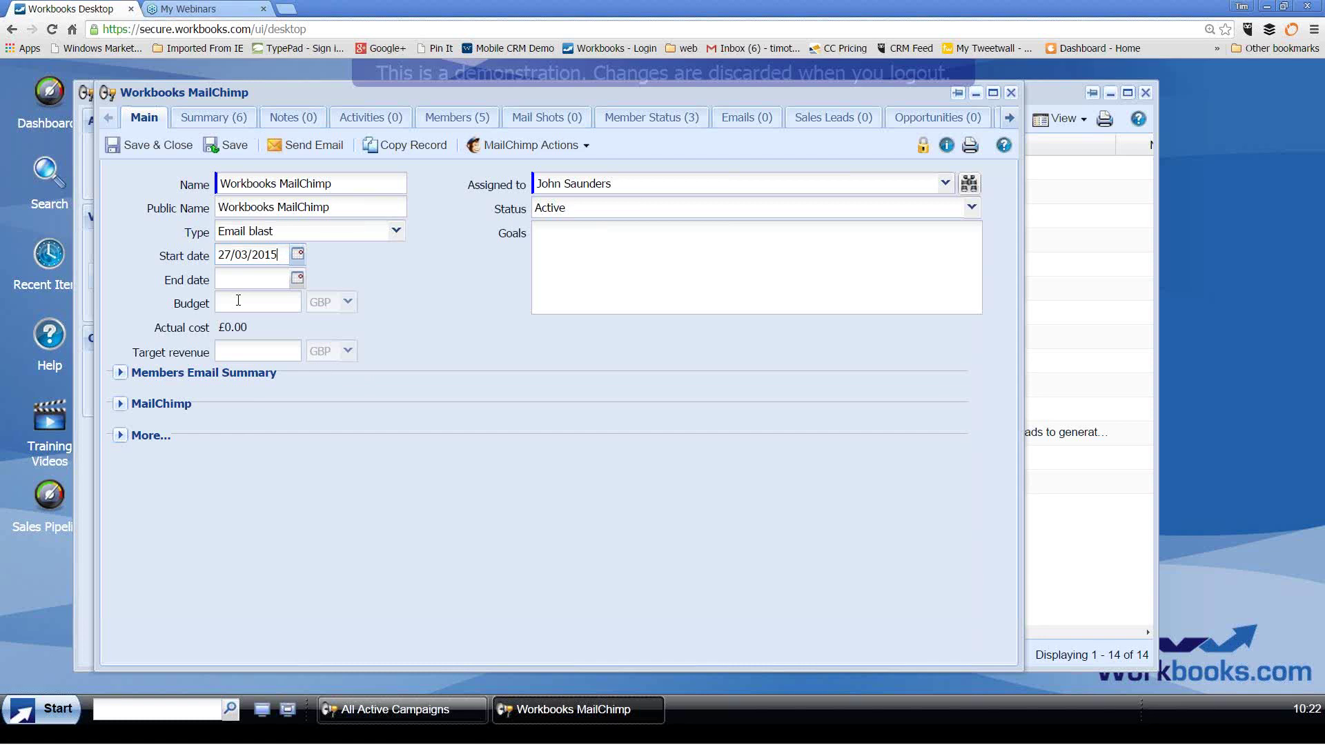
click(121, 406)
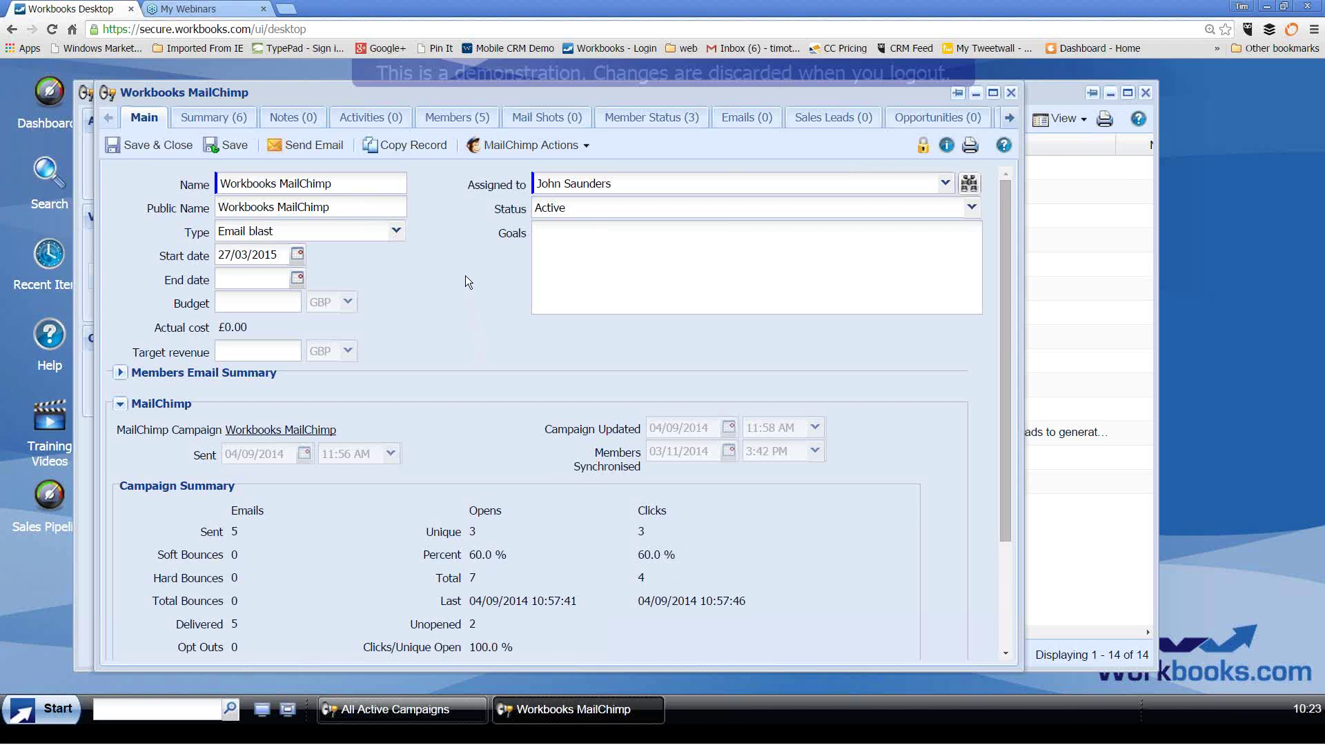
Step: Add the Email Hard Bounced and Email Soft Bounced columns to the campaign's member list
click(461, 122)
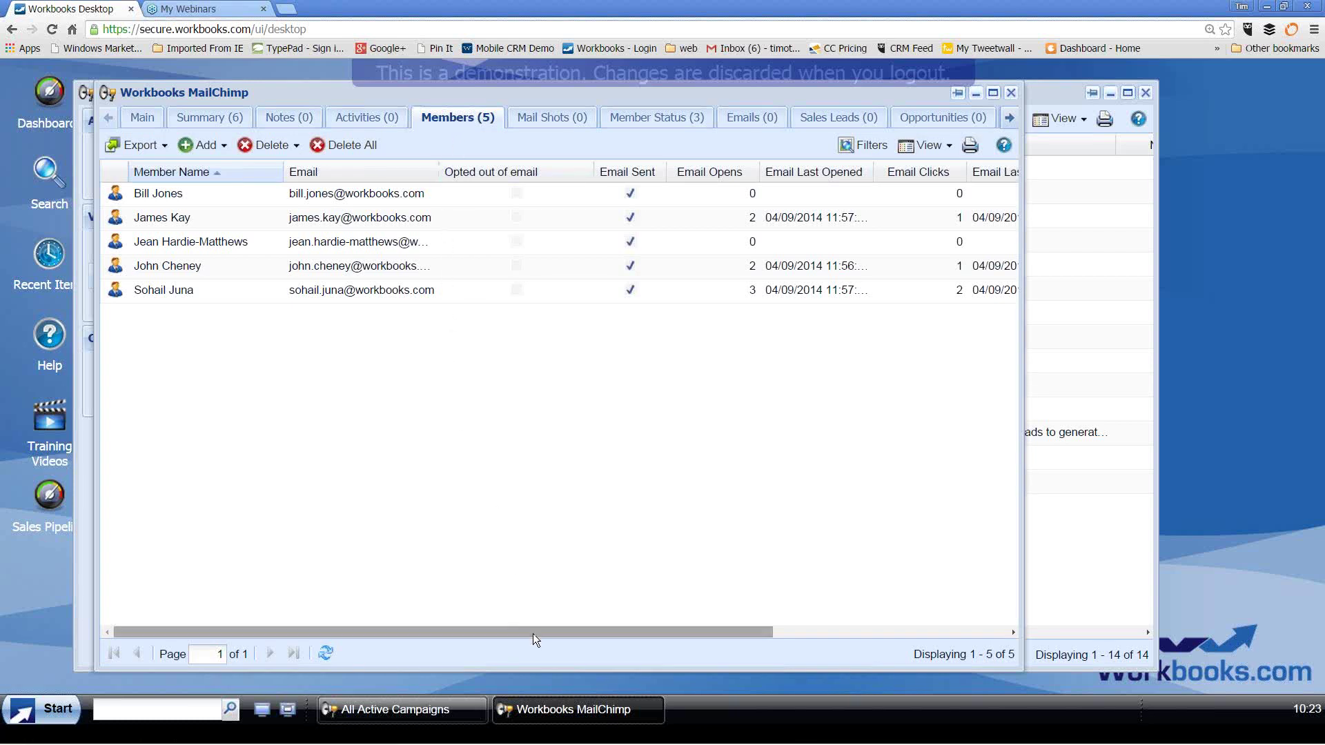
drag(533, 633, 714, 635)
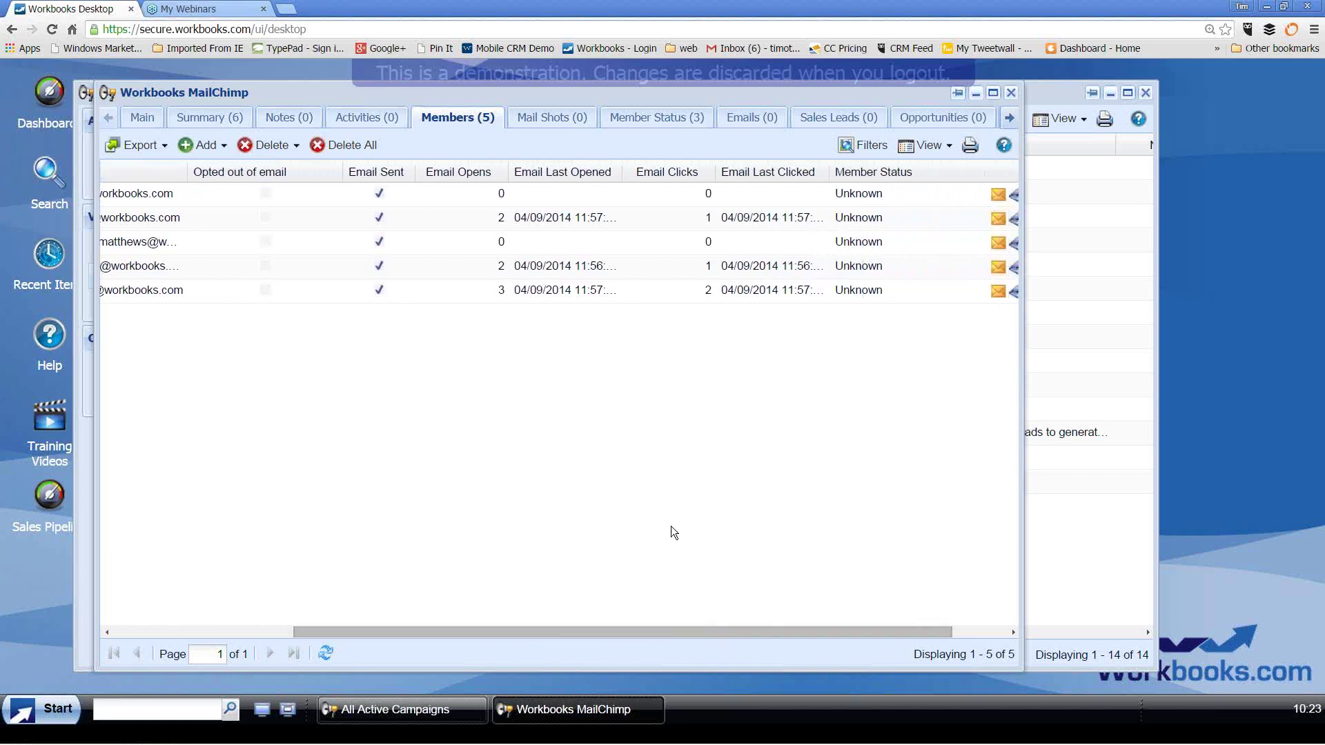
click(503, 181)
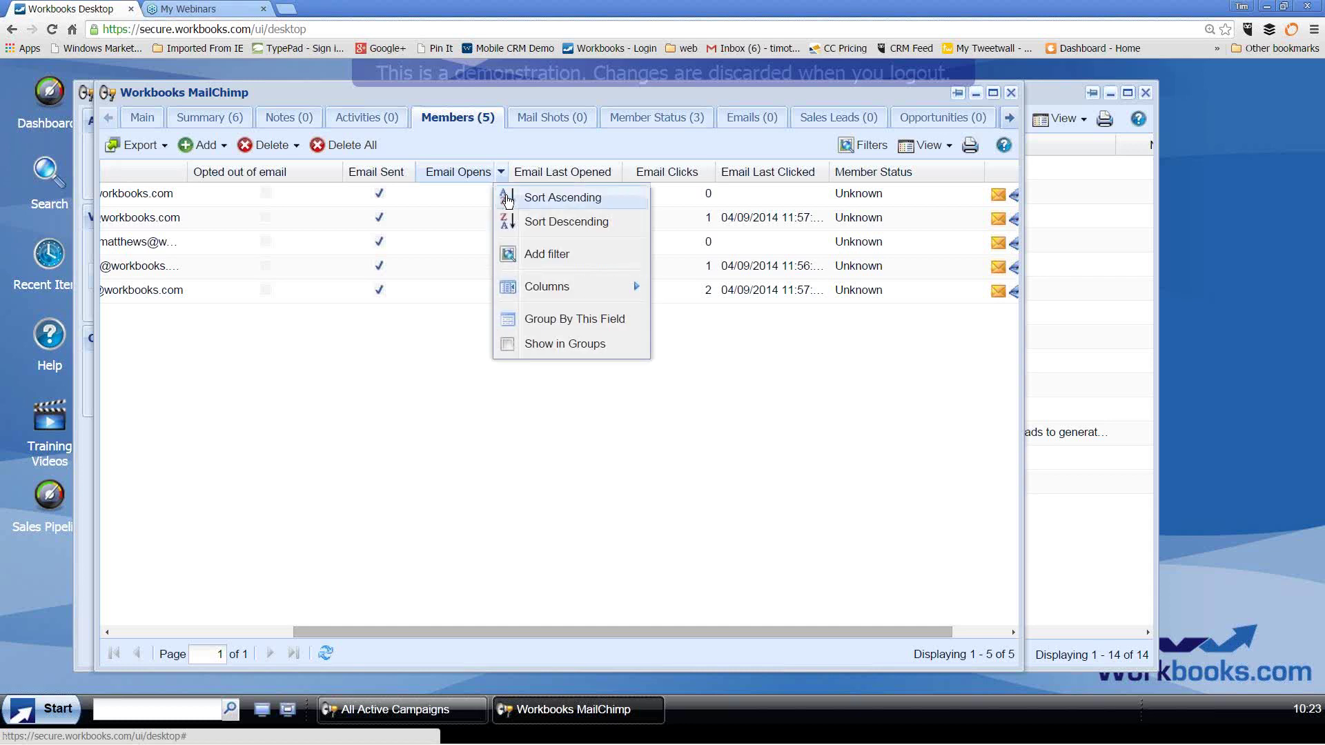
mouse_move(538, 285)
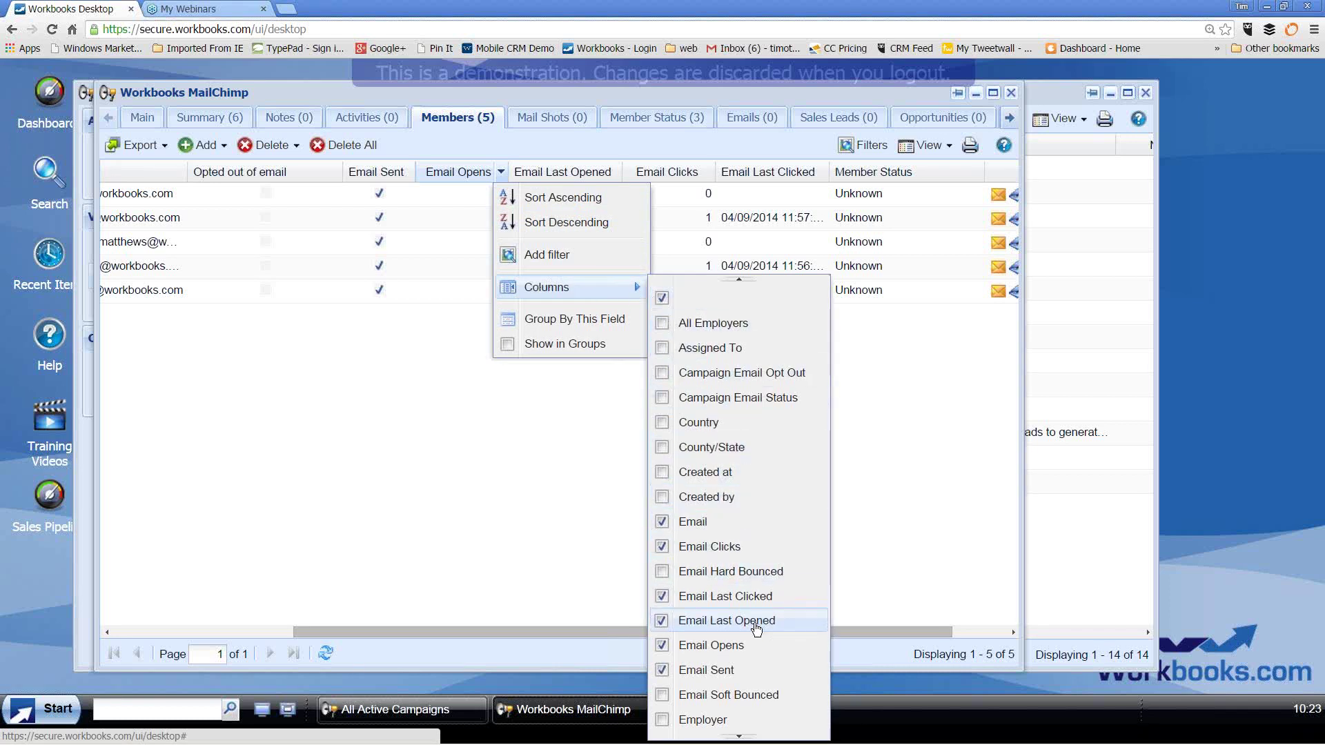
scroll(742, 732, down, 3)
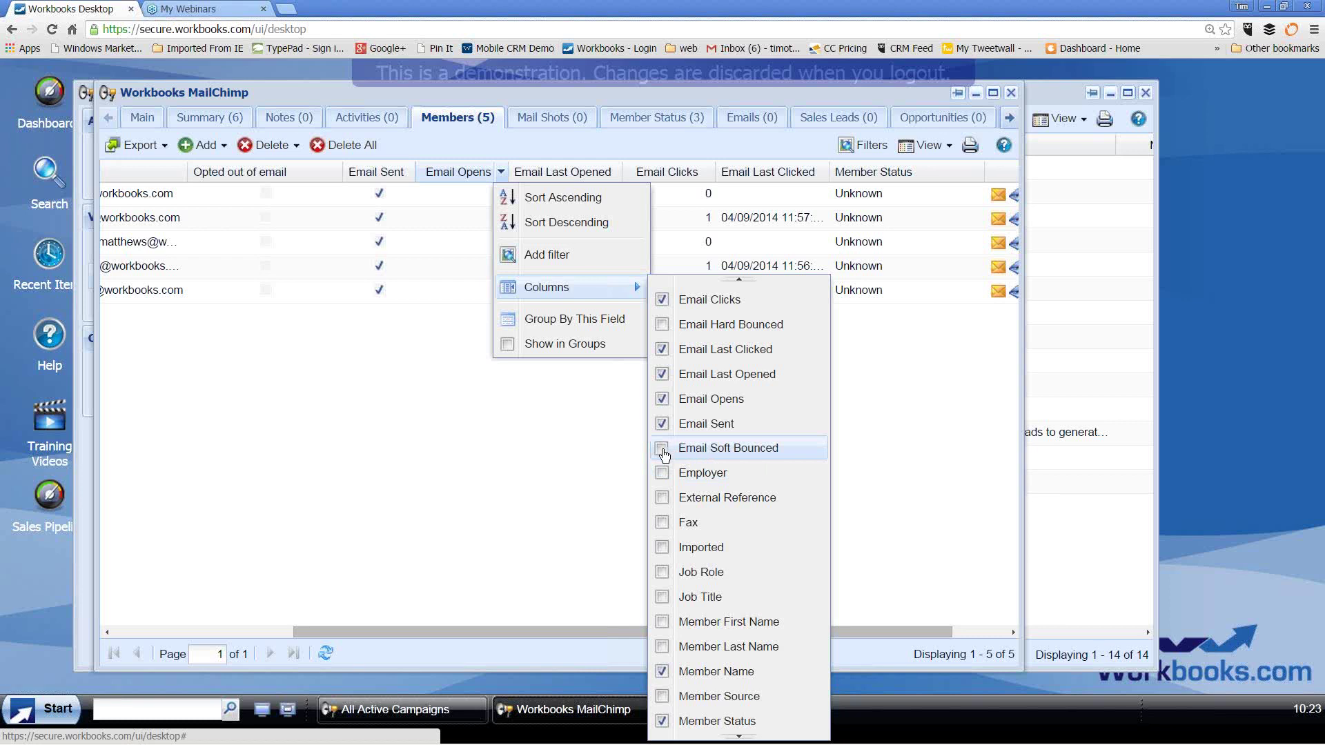
click(662, 324)
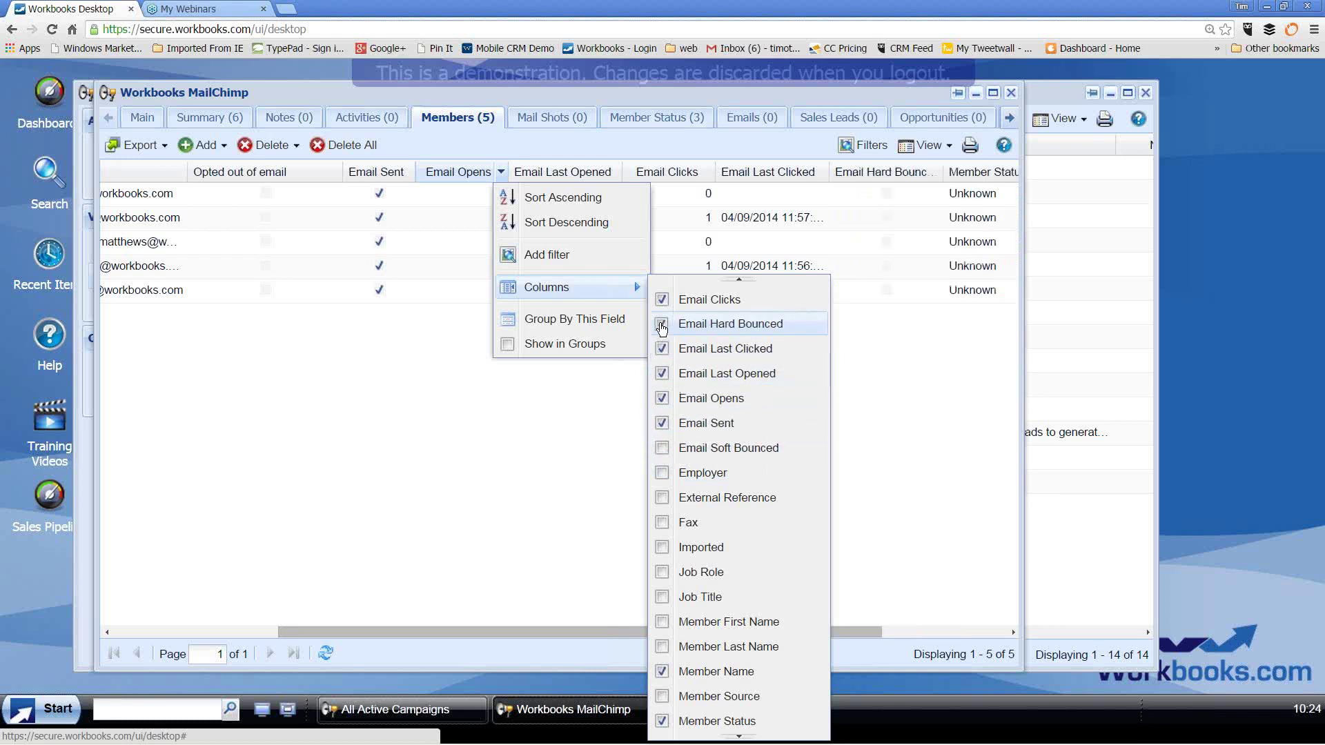
click(662, 448)
click(628, 460)
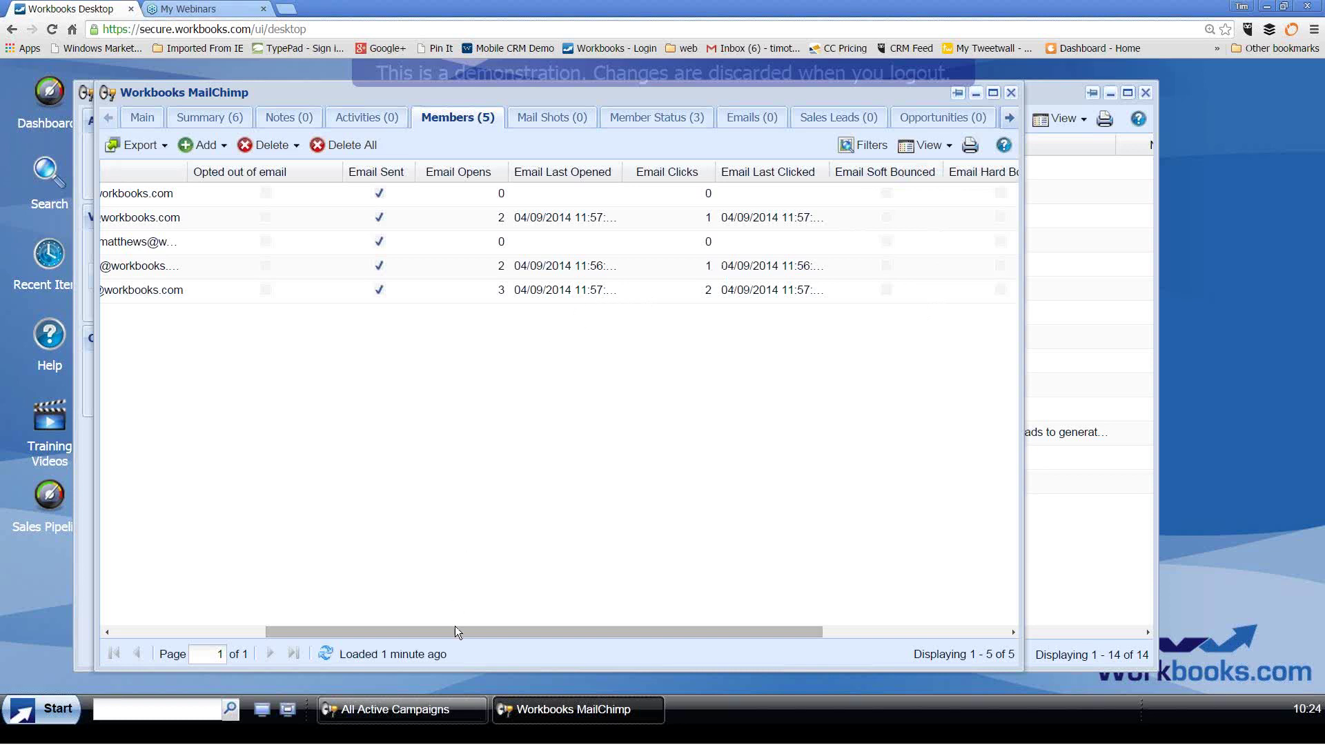
Step: Show the available ways of adding members to the campaign from the start of the member list, and close the options
drag(456, 631, 293, 647)
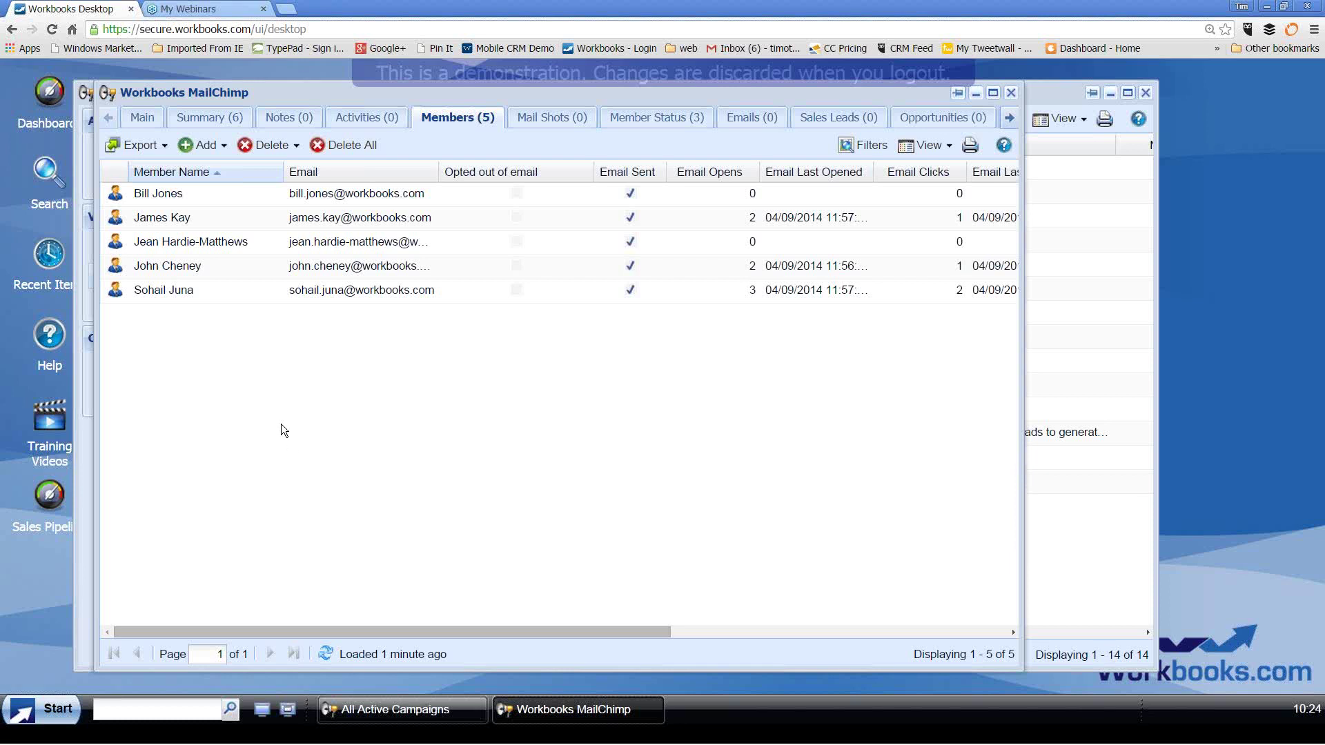
click(200, 148)
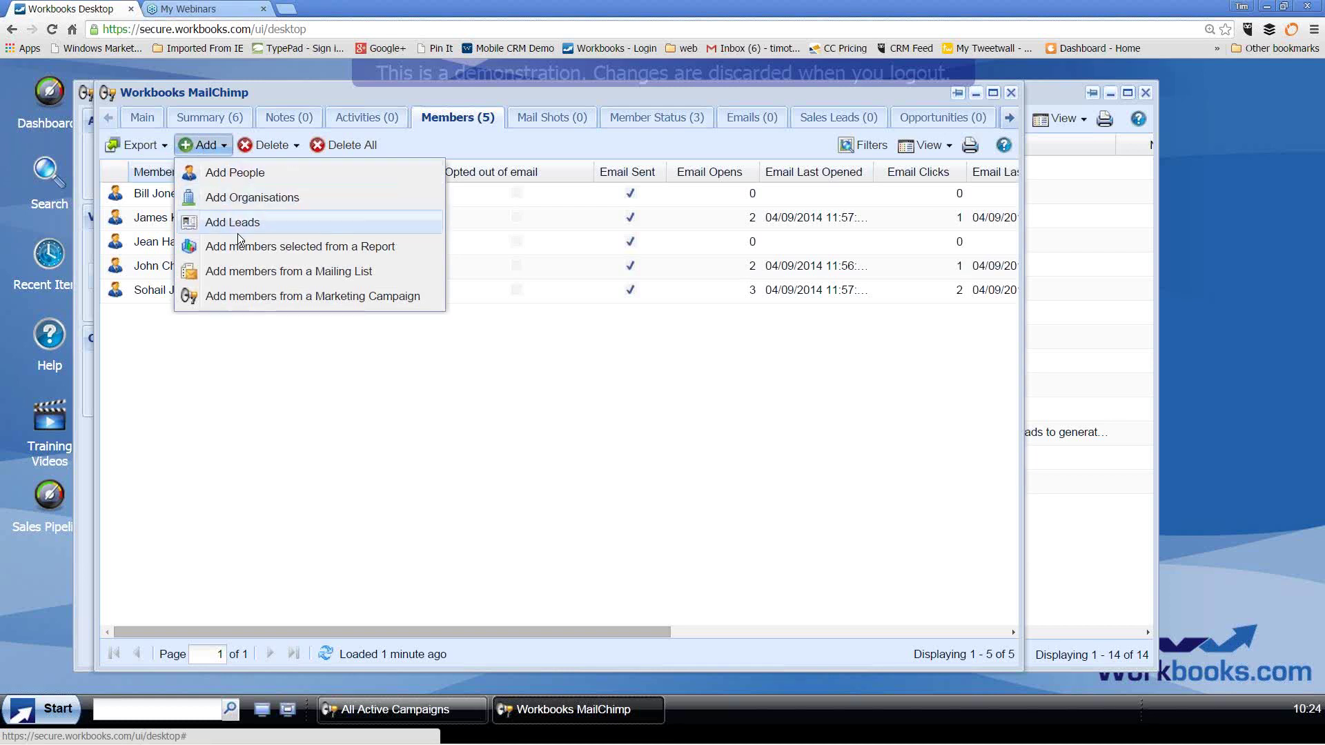
click(286, 367)
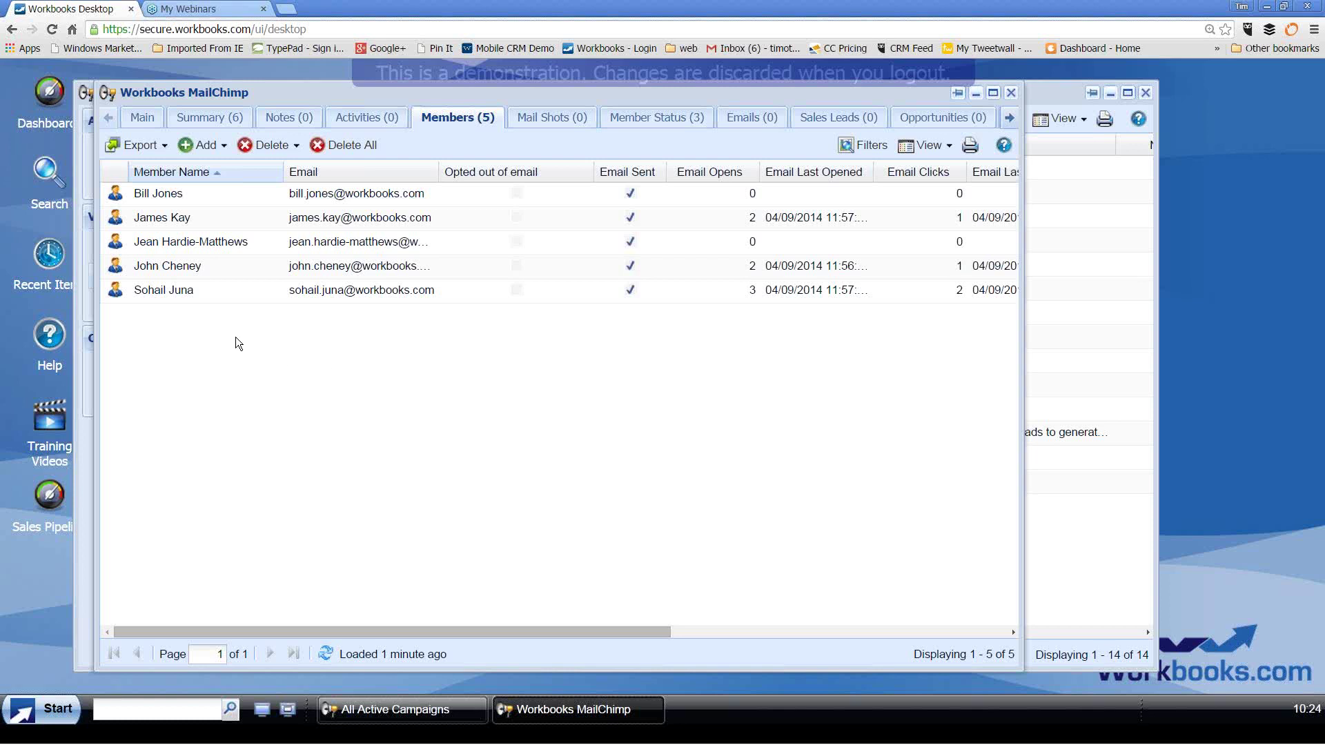
Step: Review the MailChimp activity of the second campaign member, and close all windows, discarding the unsaved campaign changes
click(162, 219)
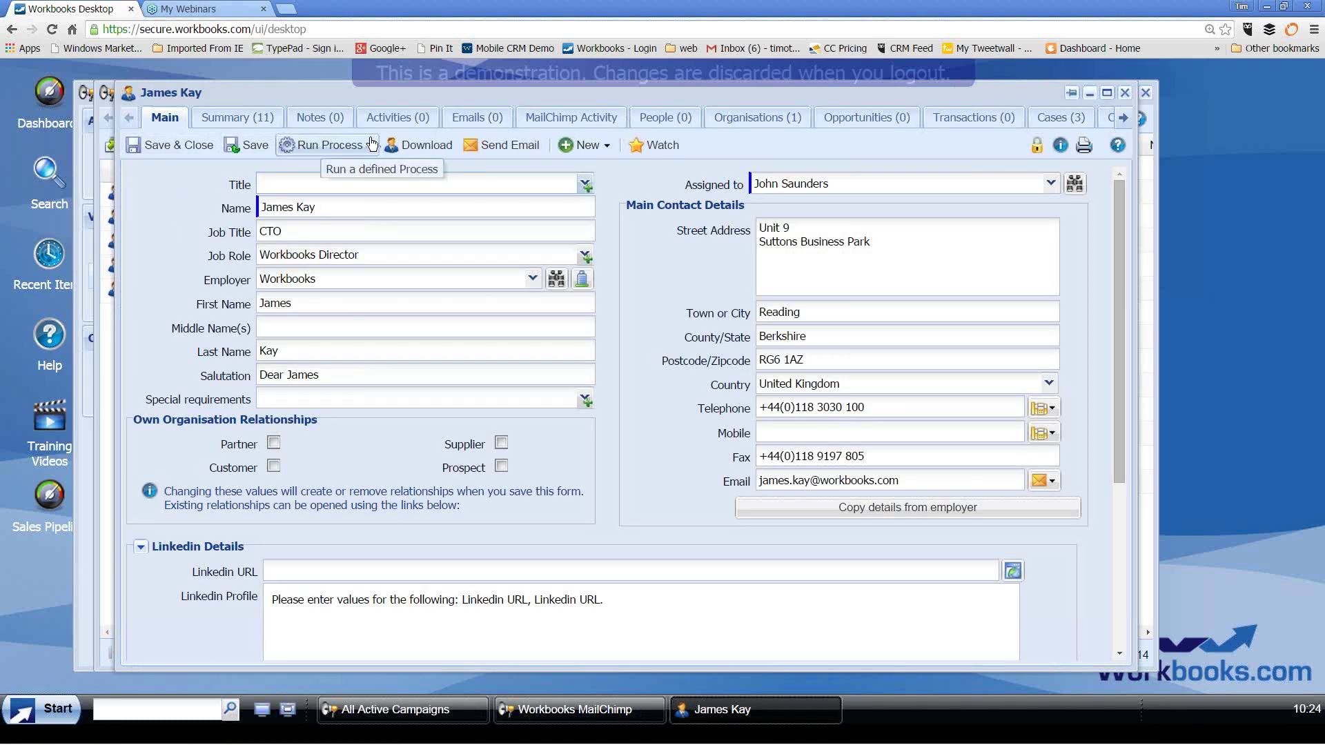
click(570, 123)
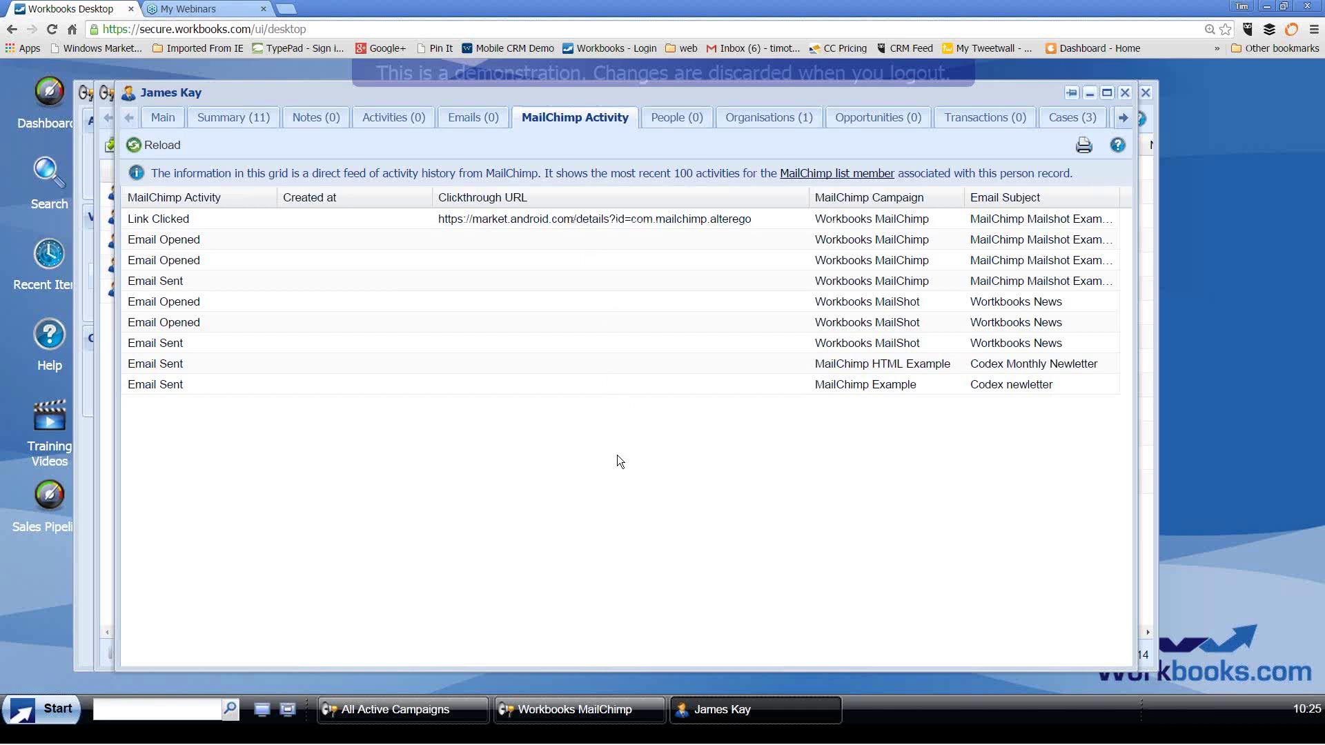
click(264, 718)
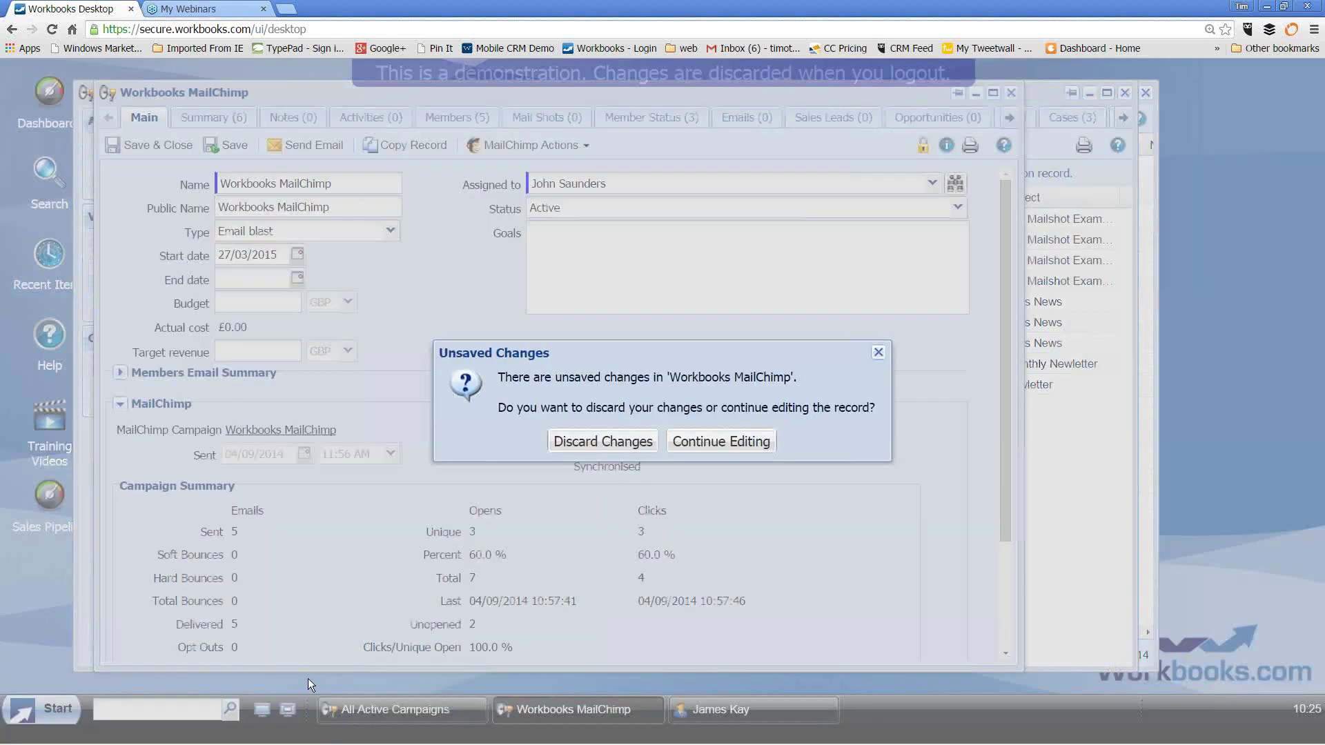
click(603, 442)
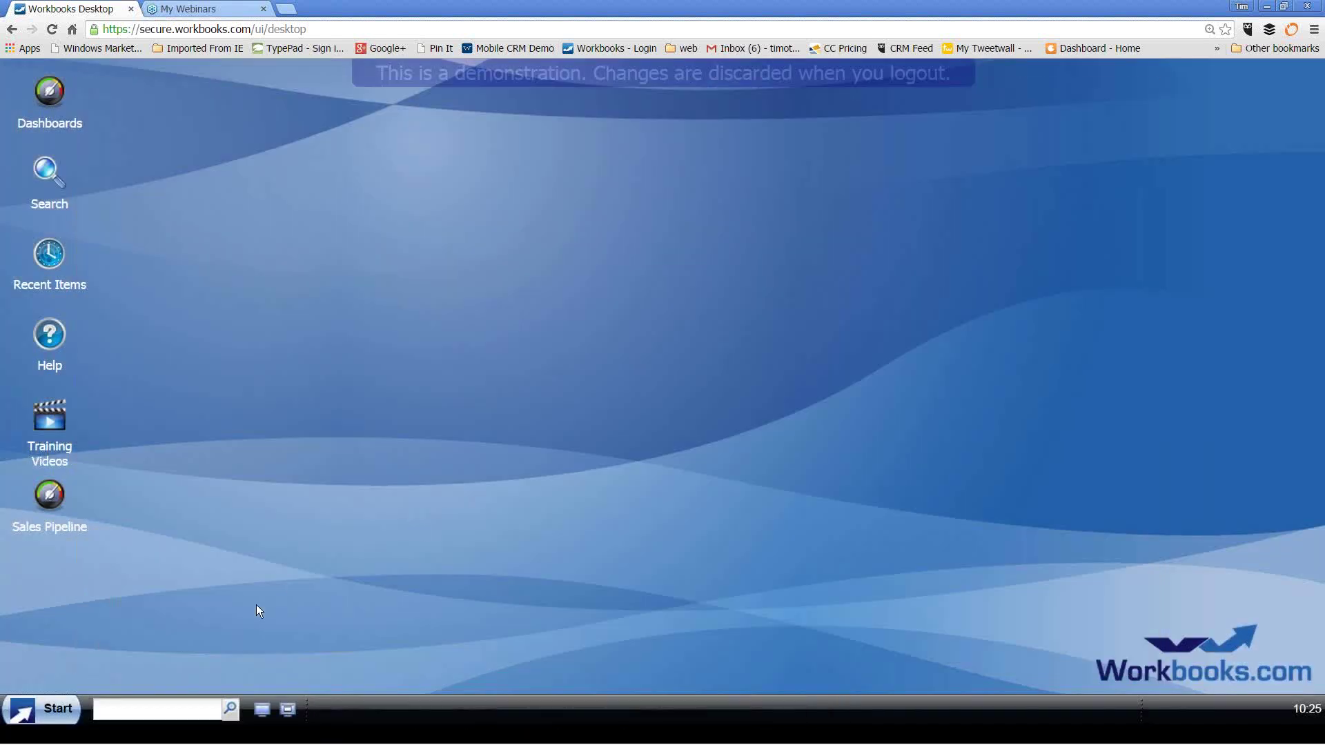
Step: Open the list of all people and filter it to records whose Town starts with Reading
click(53, 719)
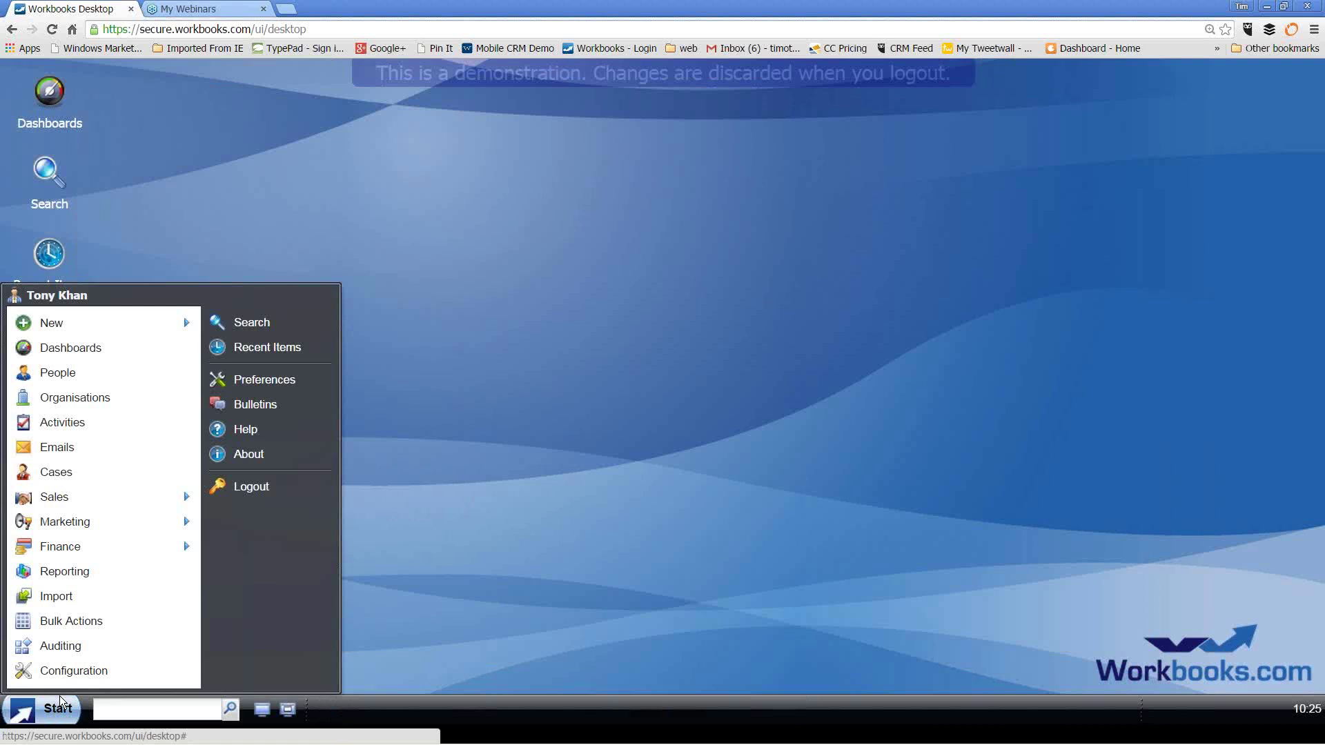
click(84, 373)
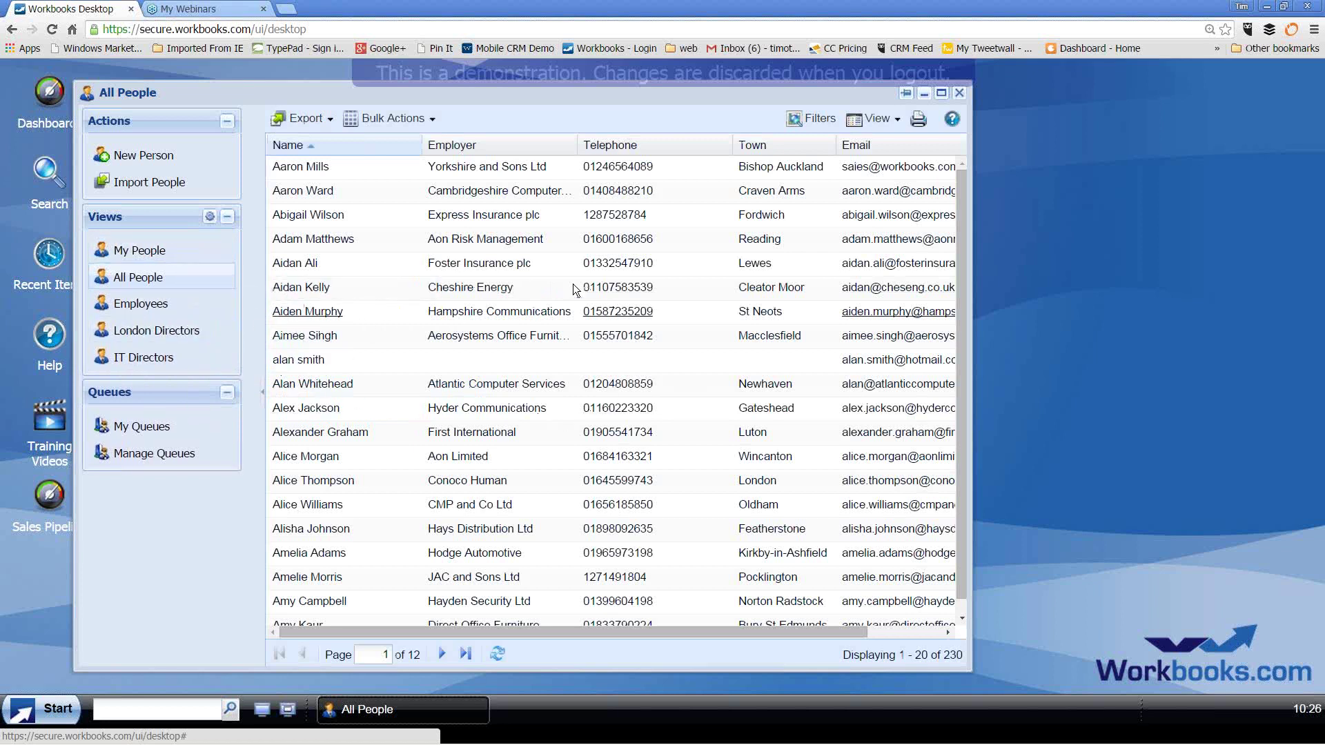
click(815, 128)
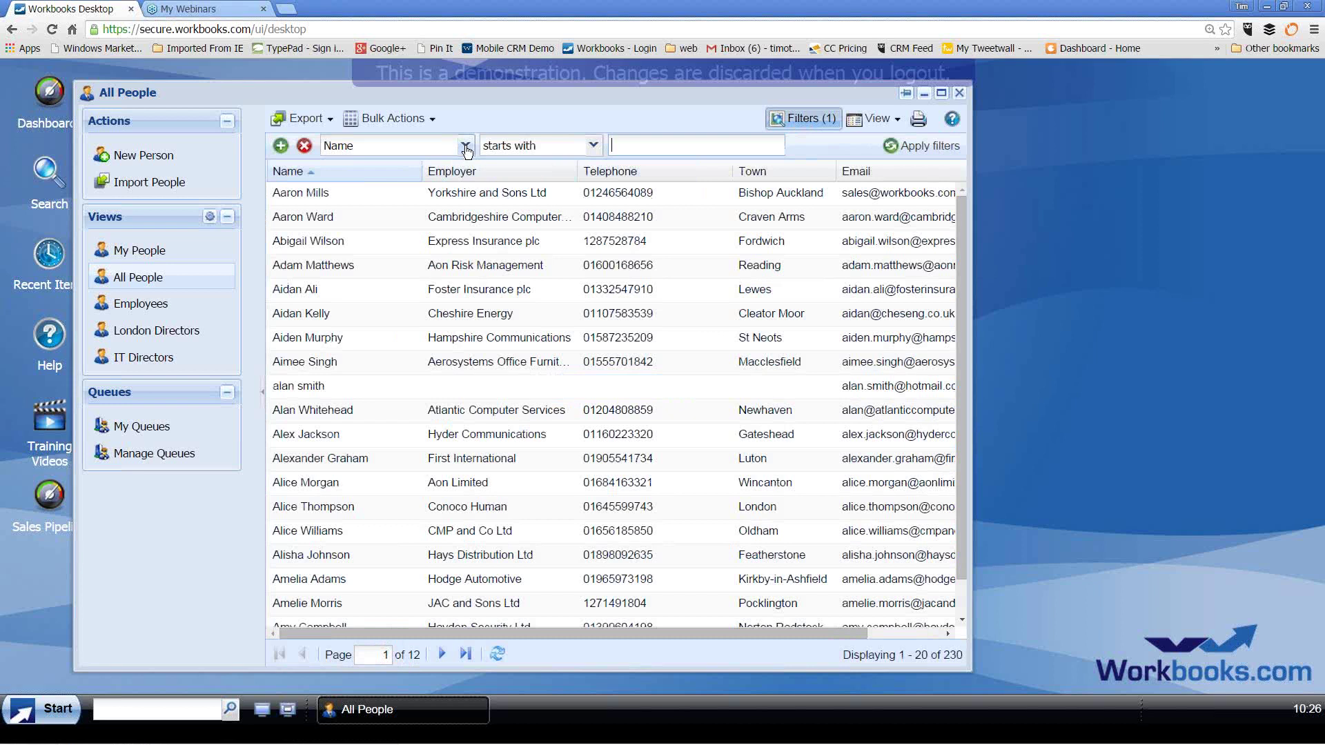
click(466, 146)
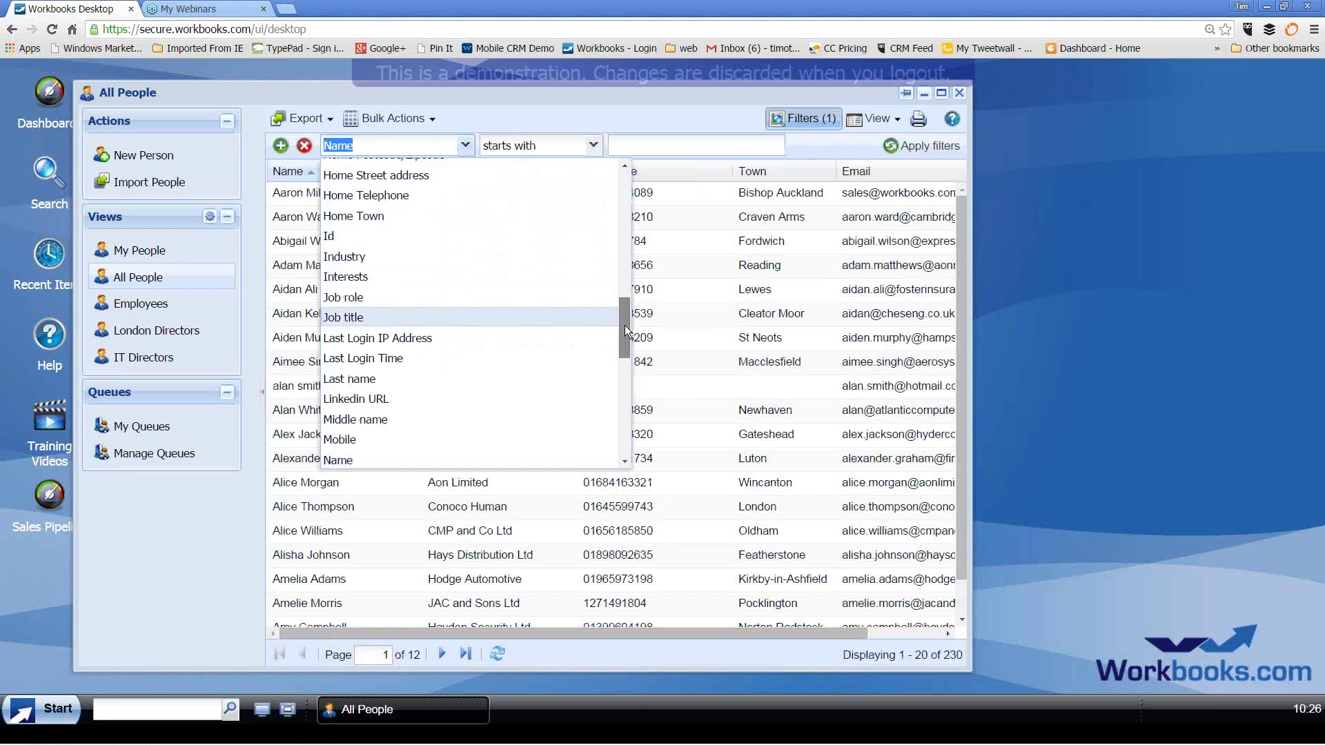
drag(624, 326, 624, 412)
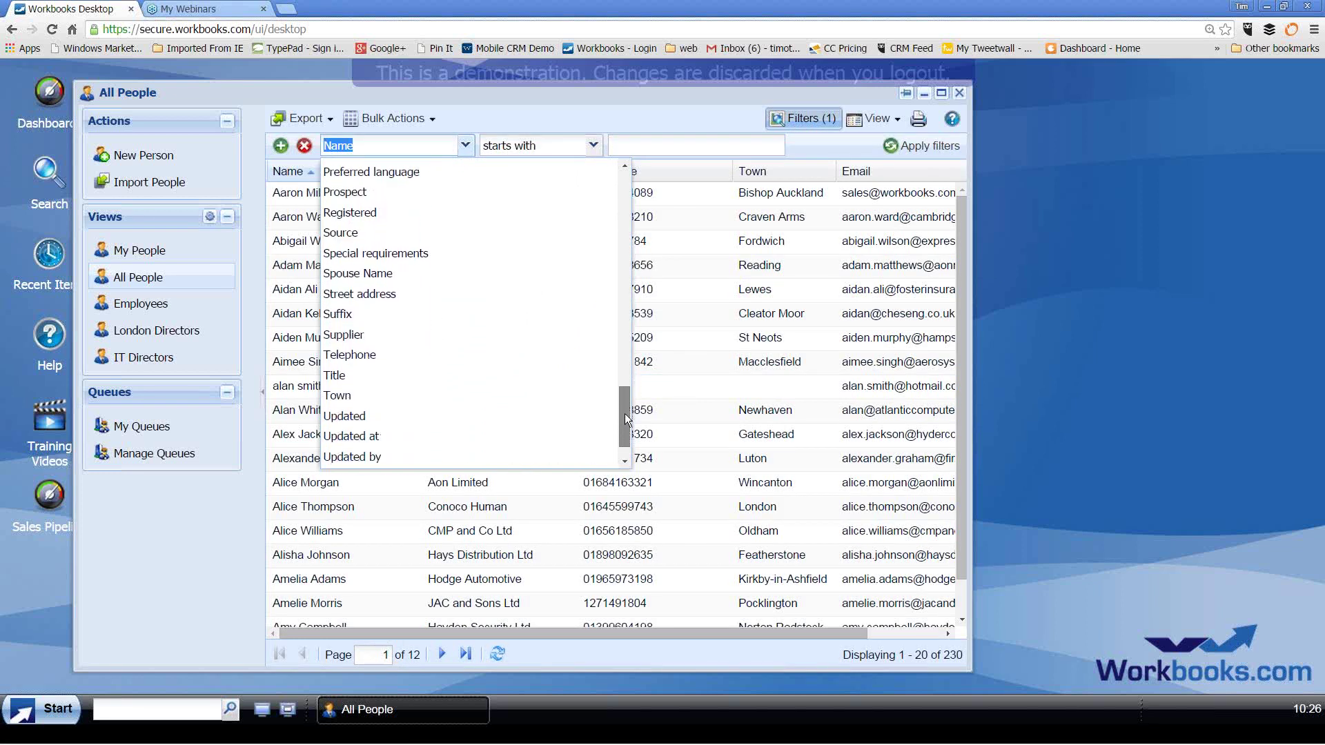
click(590, 399)
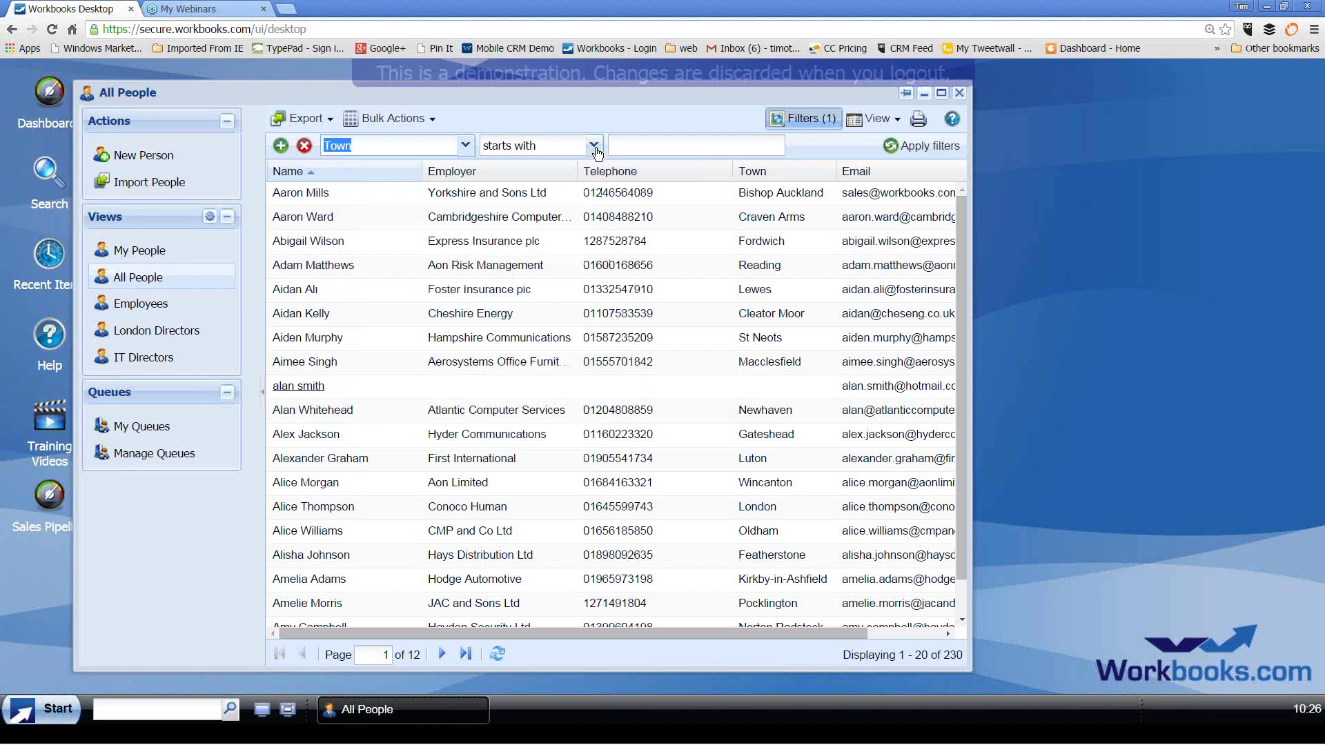
click(645, 147)
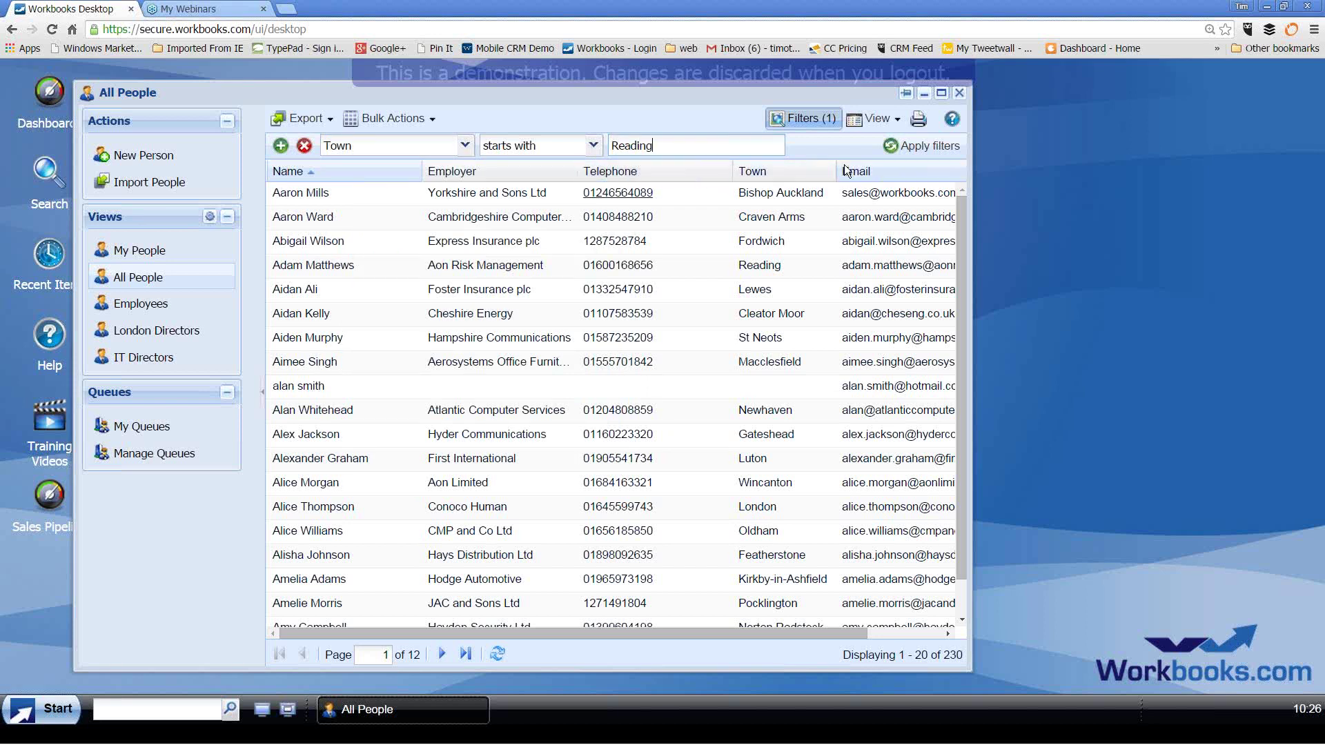
click(889, 147)
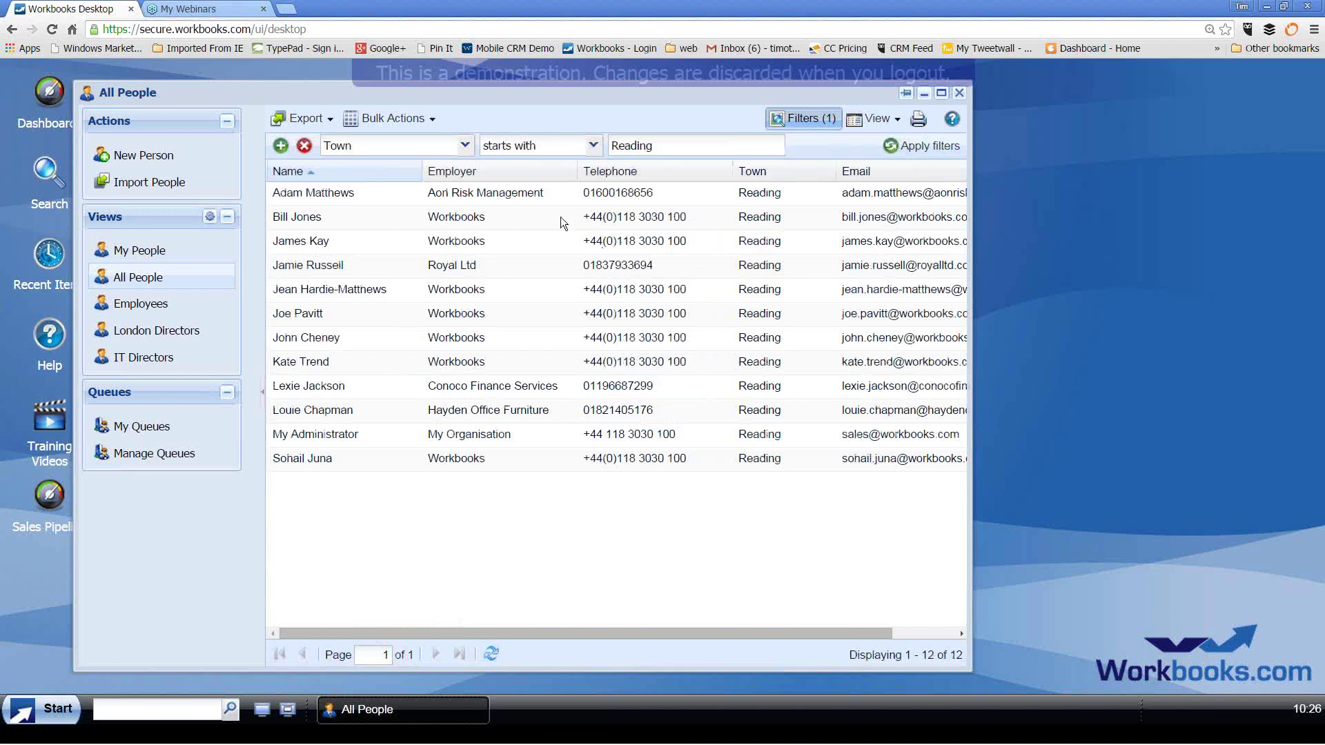
Step: Show the bulk actions and view options available for the filtered people list, and close the list
click(433, 123)
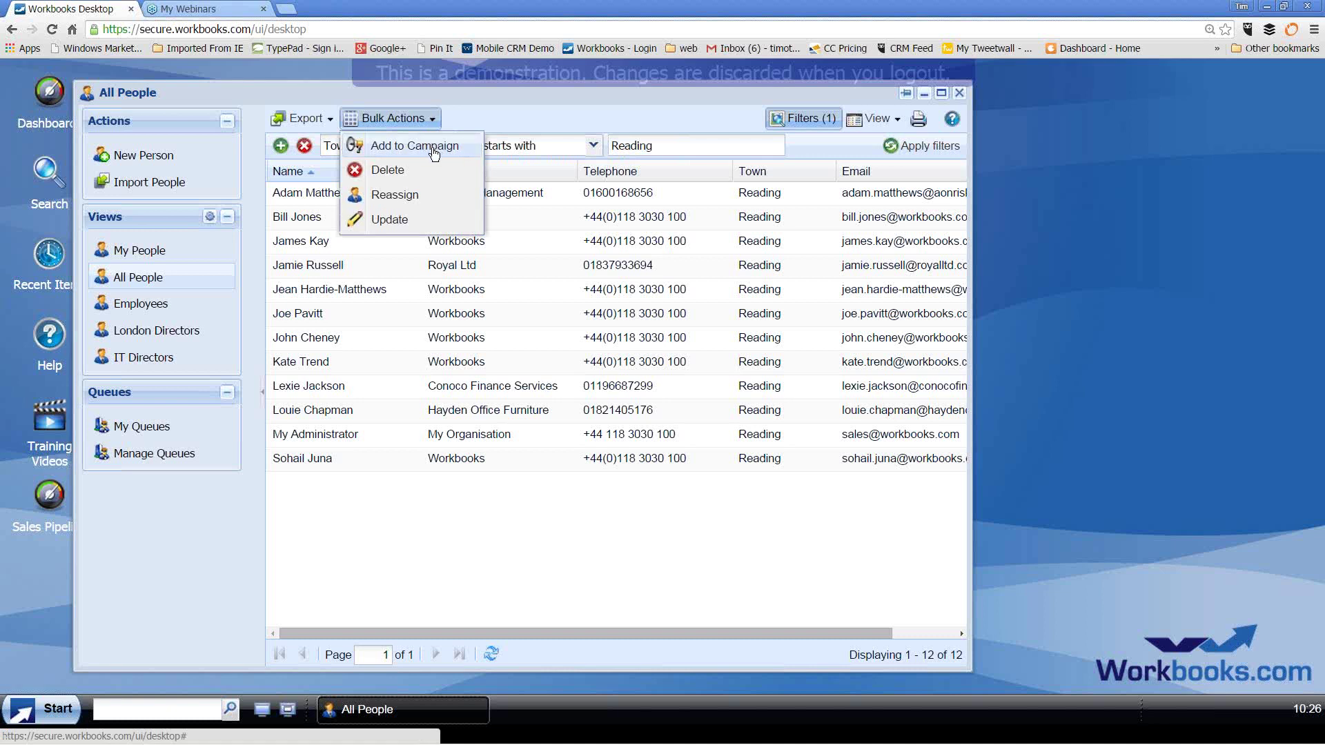
click(877, 119)
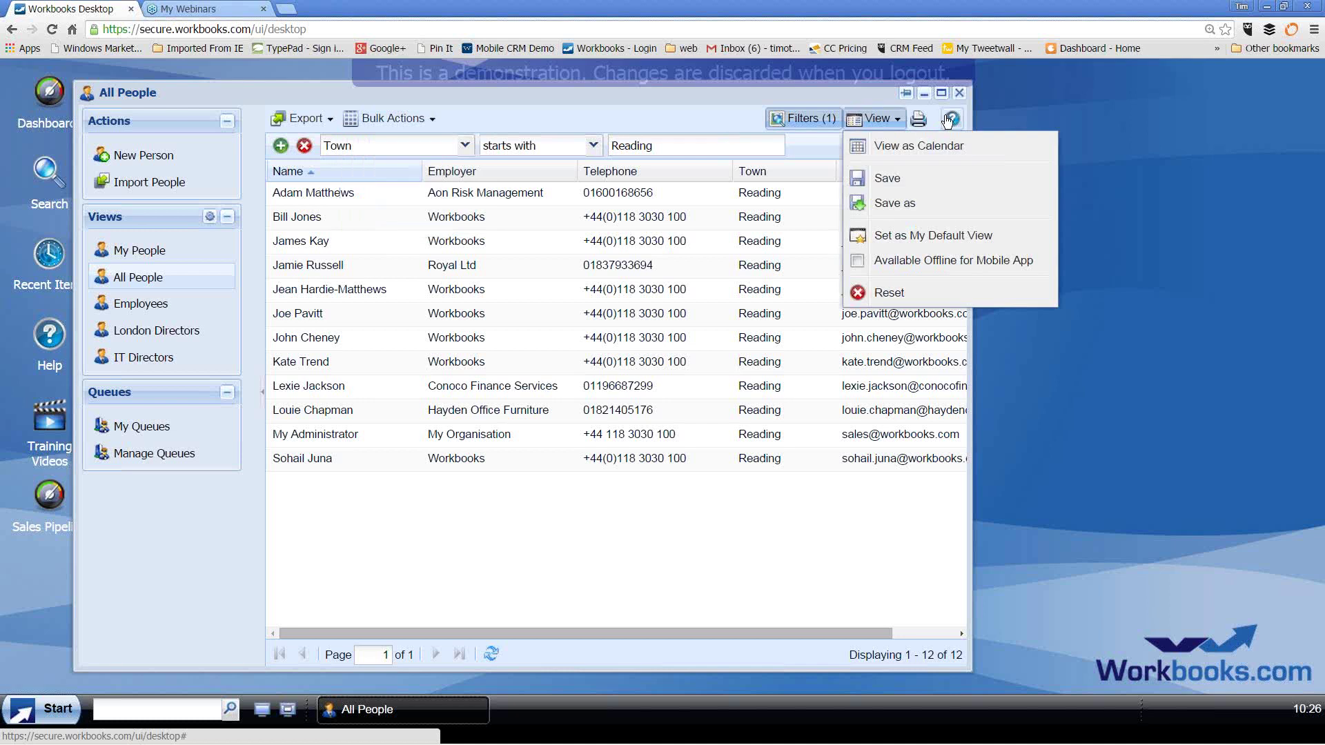
click(962, 97)
click(961, 97)
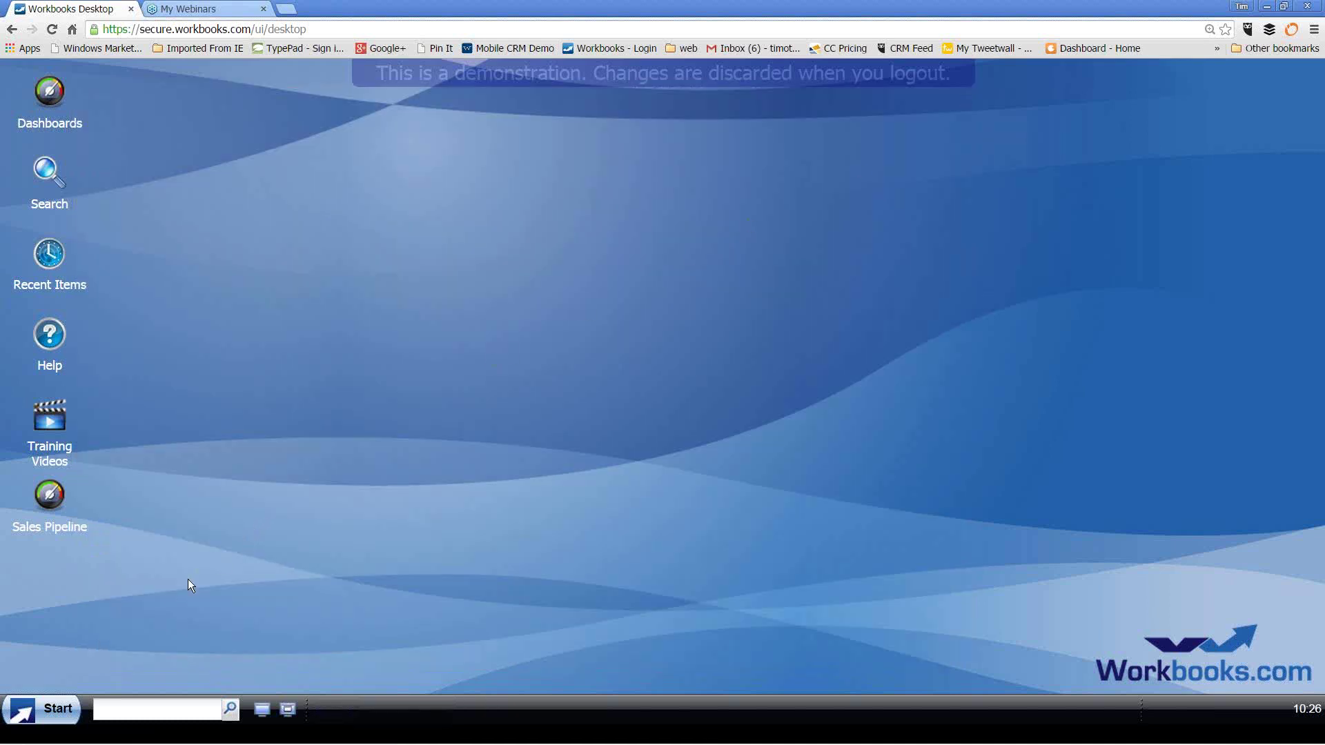
Step: Review the MailChimp integration settings under Email & Integration in the configuration, and close the configuration window
click(58, 711)
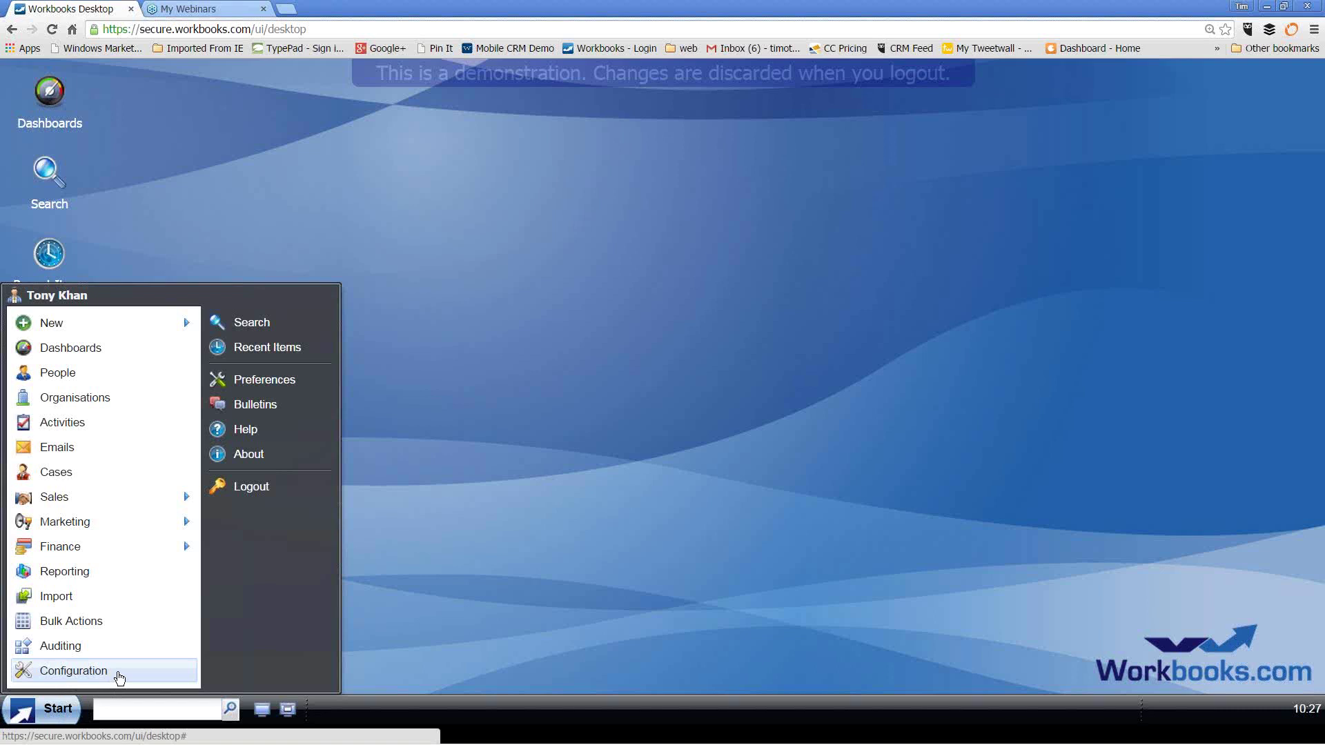
click(74, 671)
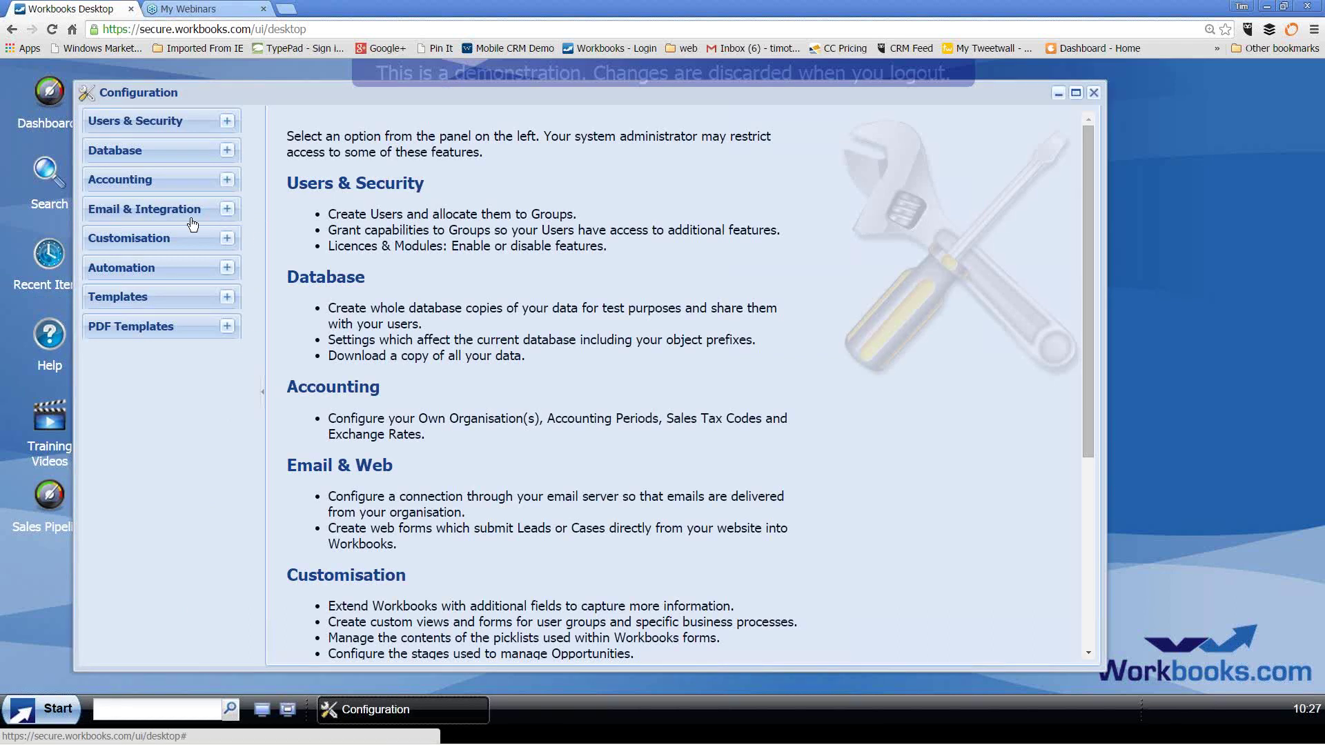
click(226, 210)
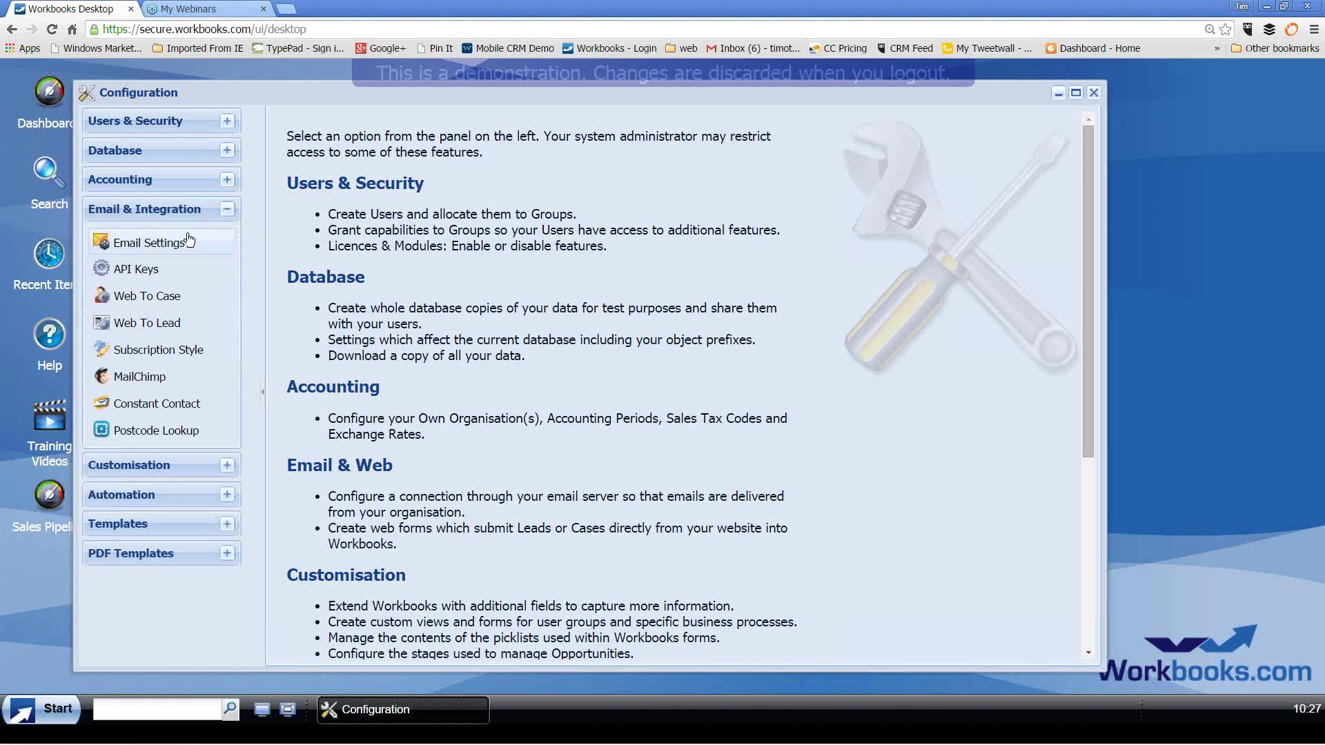
click(169, 381)
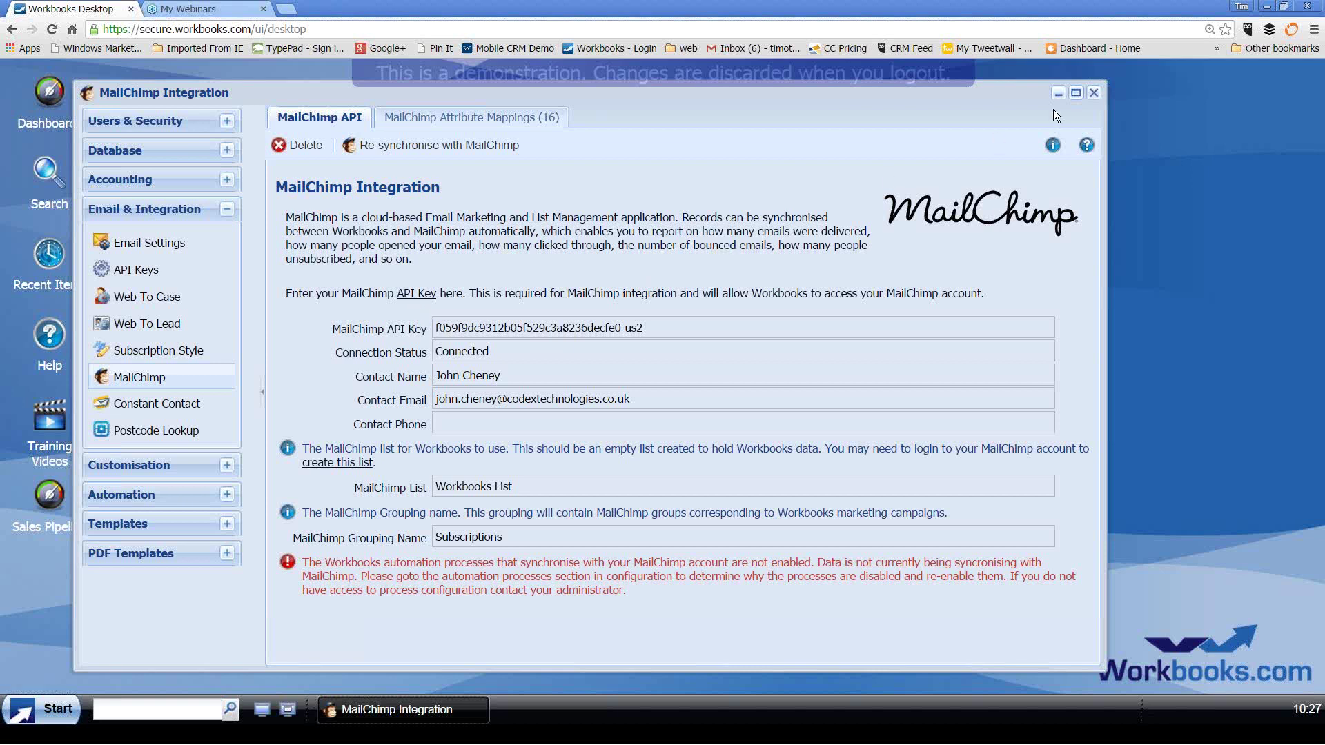
click(1095, 93)
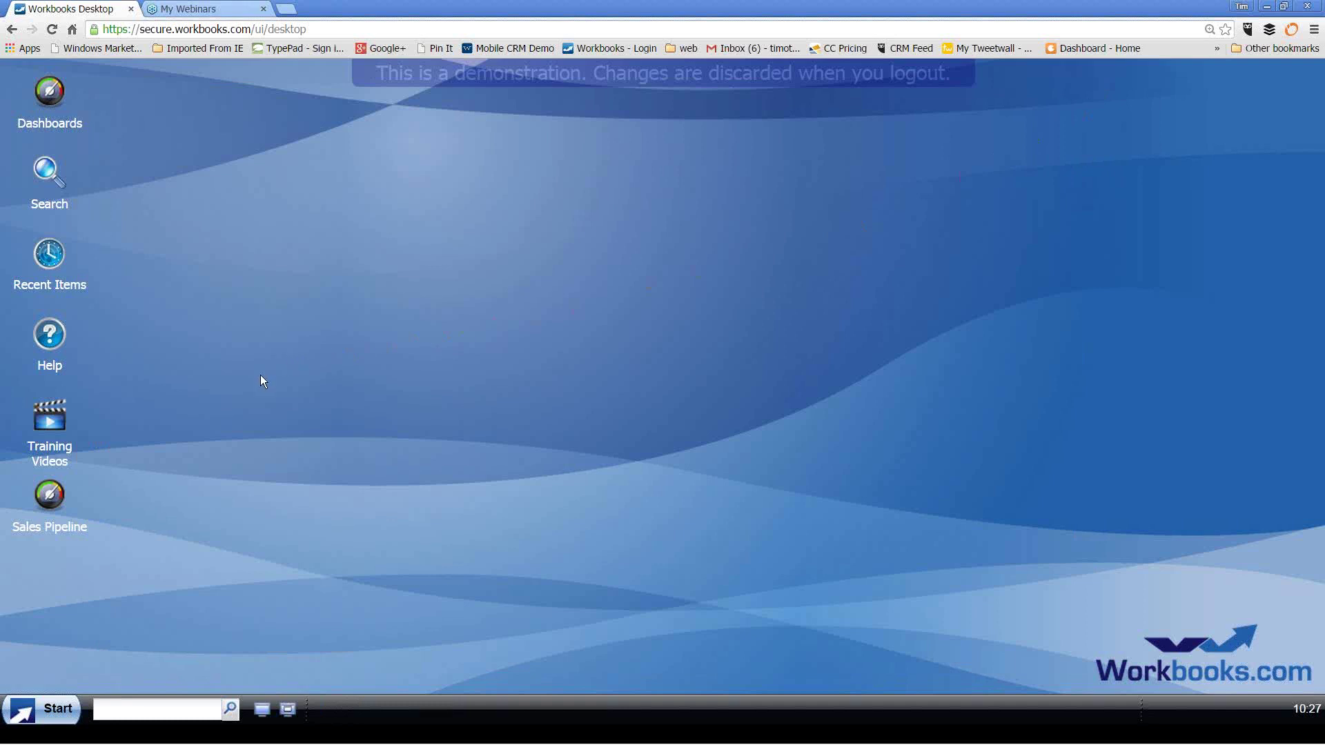
Step: Open the Workbooks training videos page and go to the Integrating Workbooks with MailChimp video
click(60, 433)
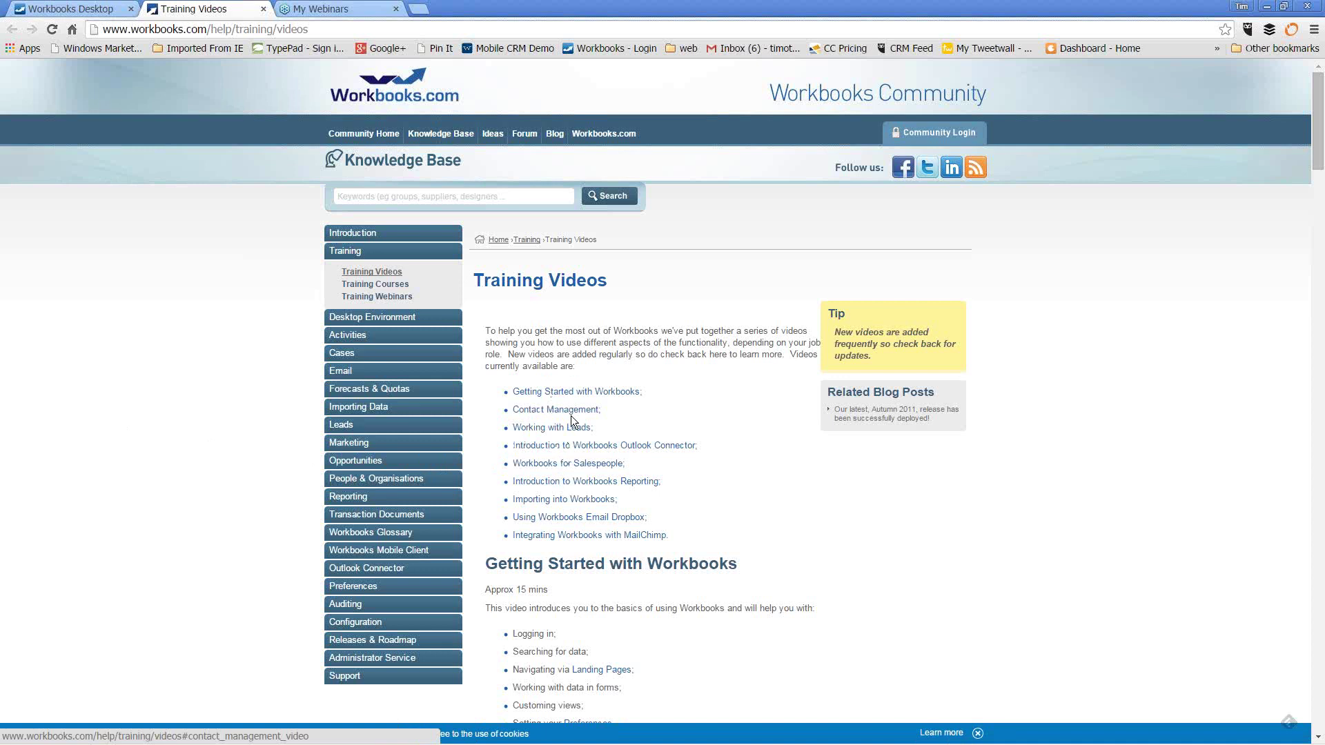
click(584, 539)
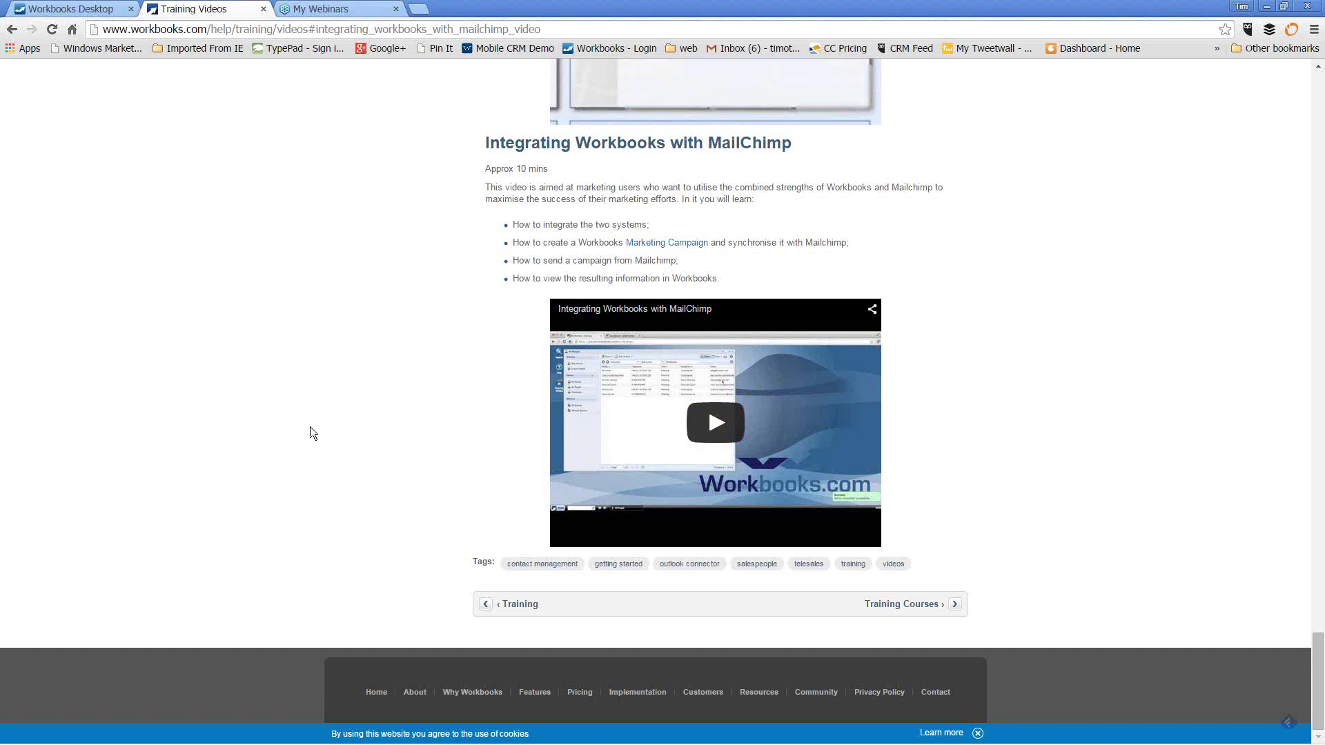
key(alt+Tab)
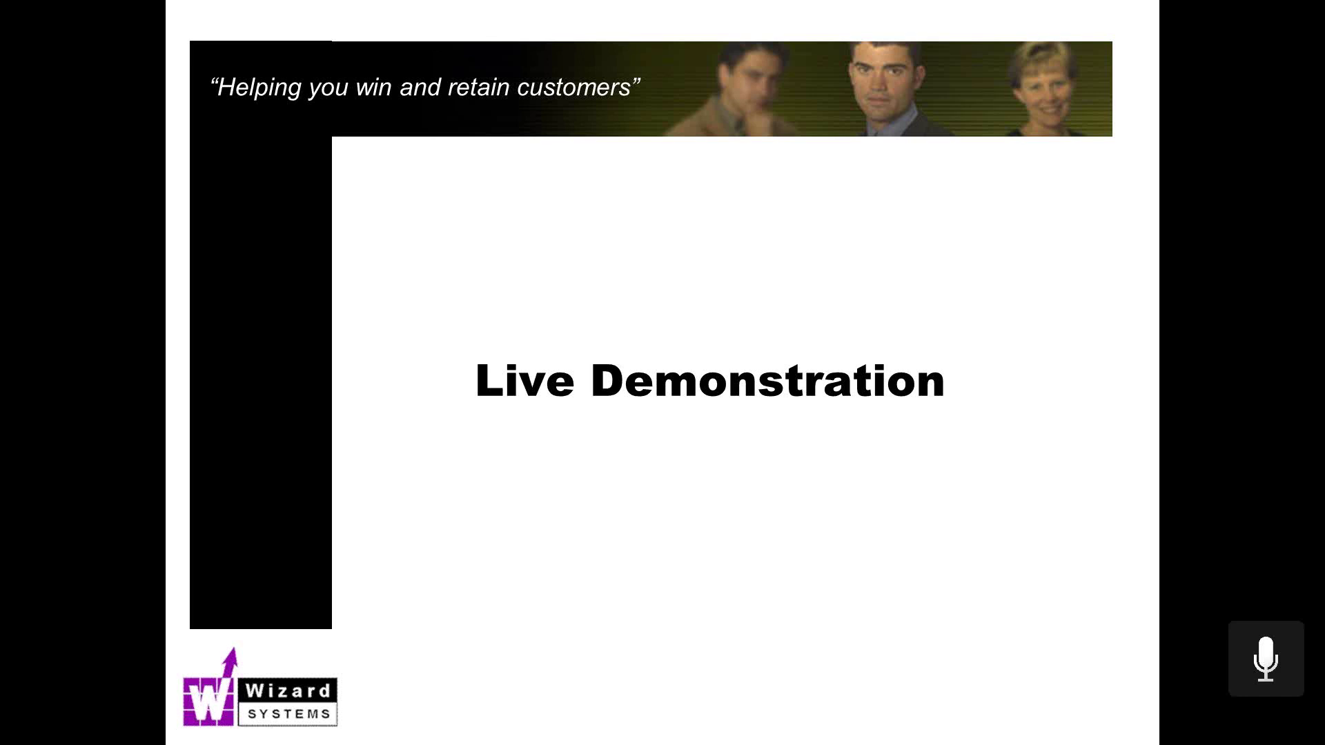
key(Right)
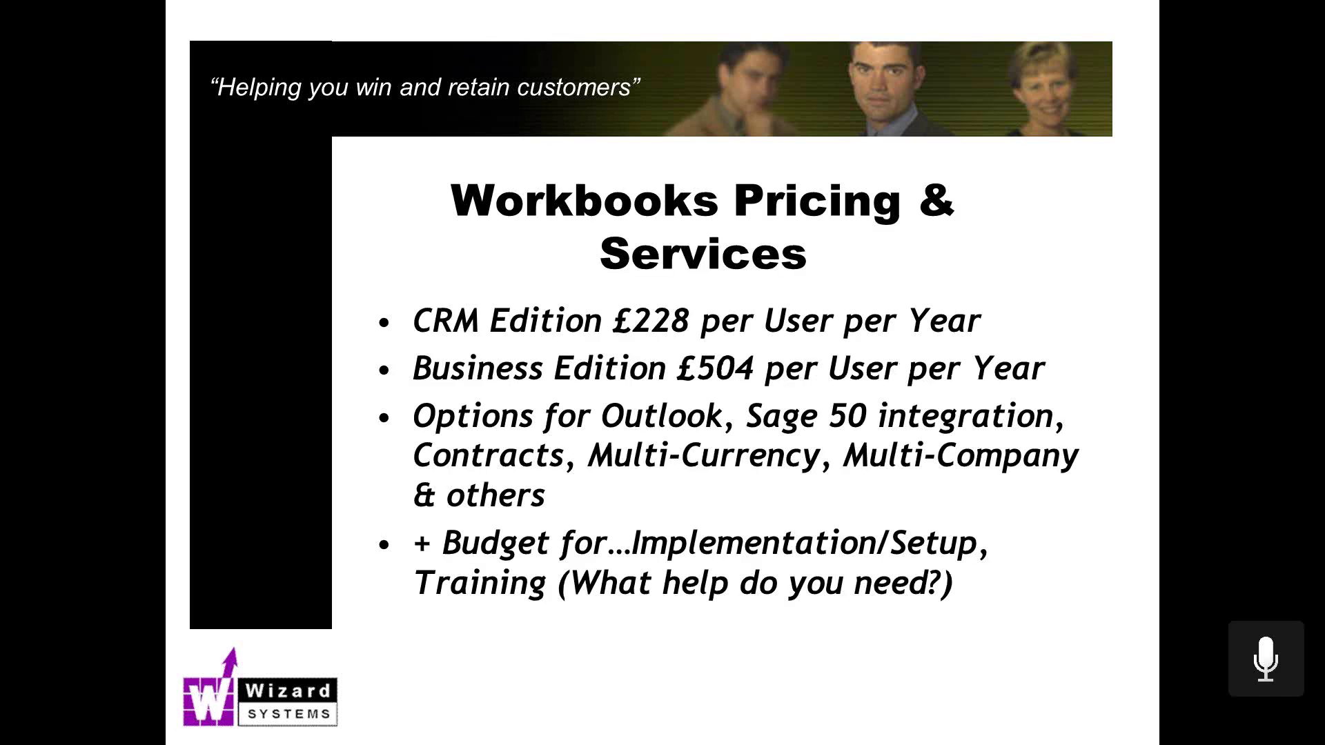